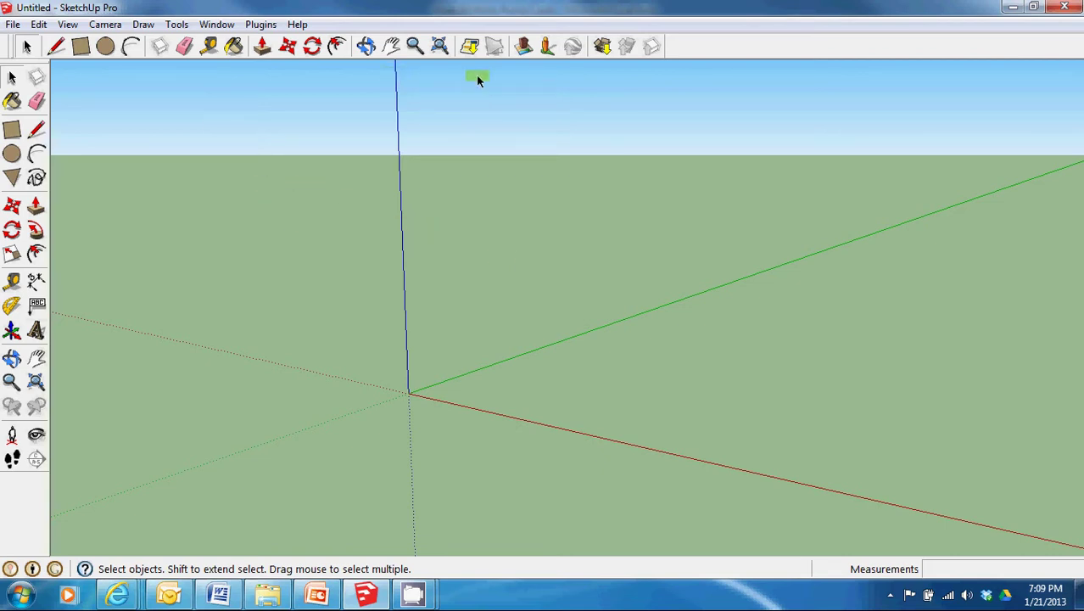
Step: Set Model Info length units to decimal millimetres with 0.000 mm precision
{"action": "left_click", "coordinate": [218, 26]}
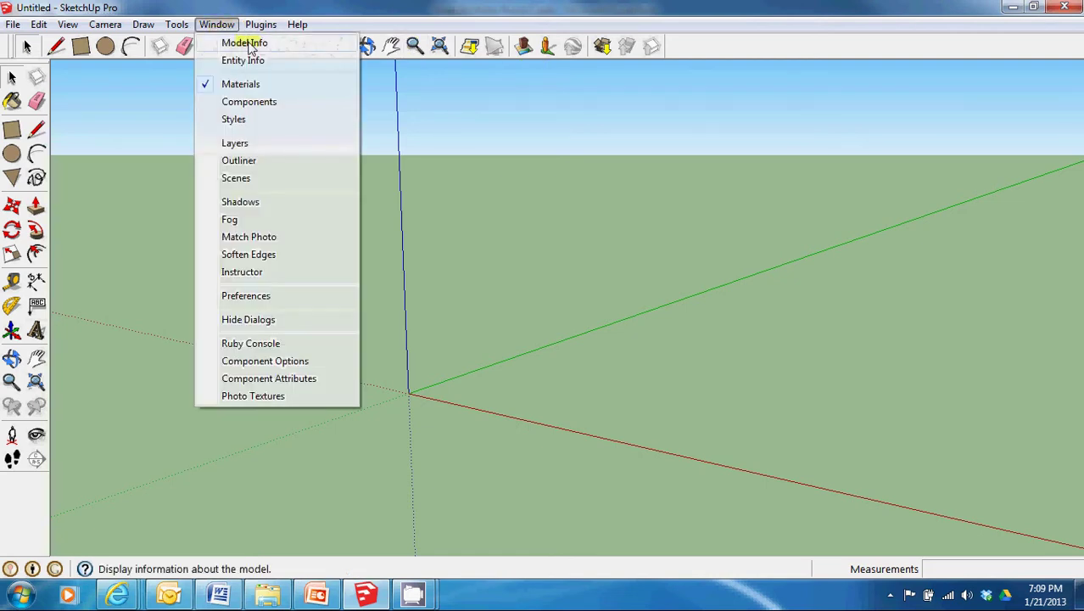
{"action": "left_click", "coordinate": [241, 43]}
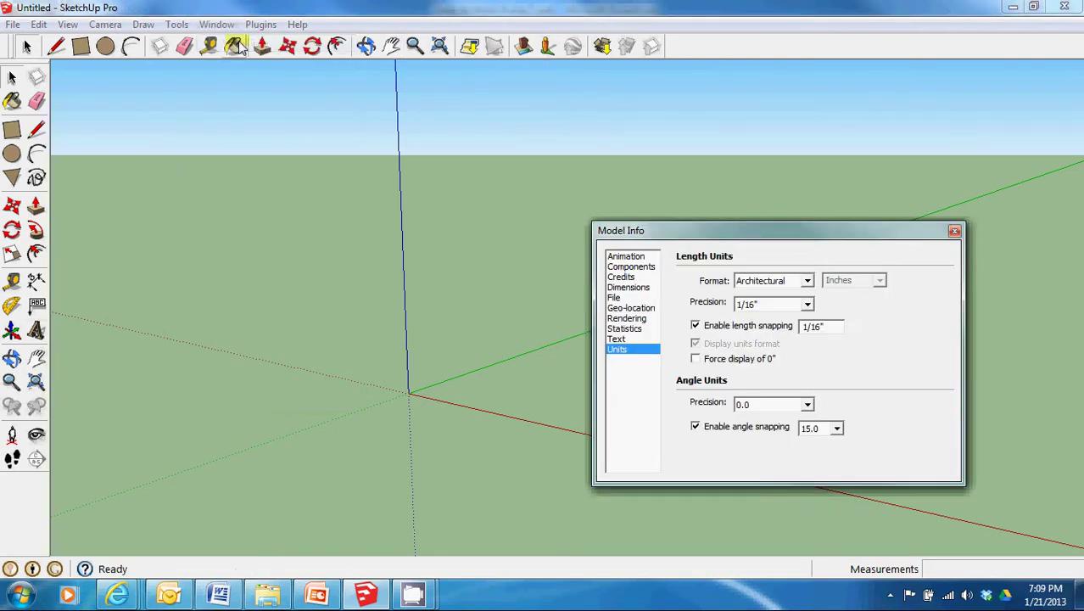
{"action": "left_click", "coordinate": [807, 281]}
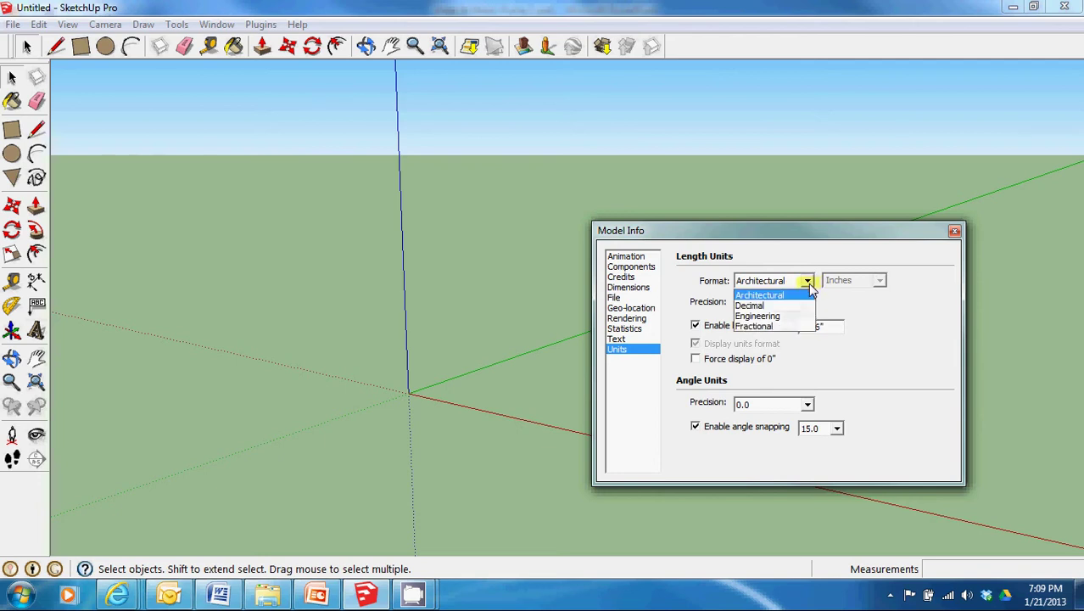
{"action": "left_click", "coordinate": [776, 304]}
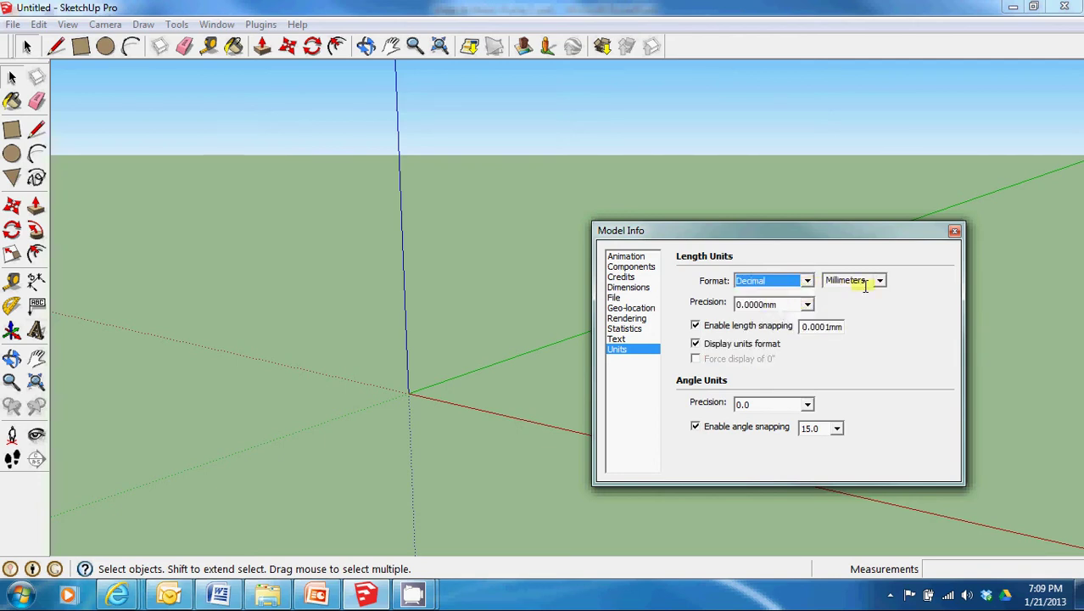
{"action": "left_click", "coordinate": [809, 304]}
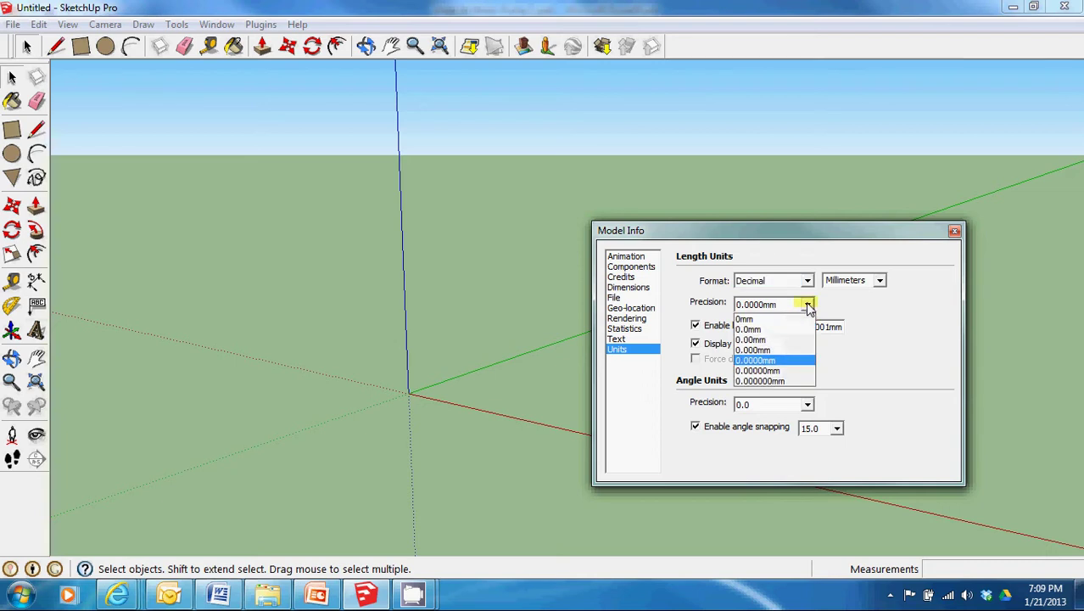
{"action": "left_click", "coordinate": [756, 349]}
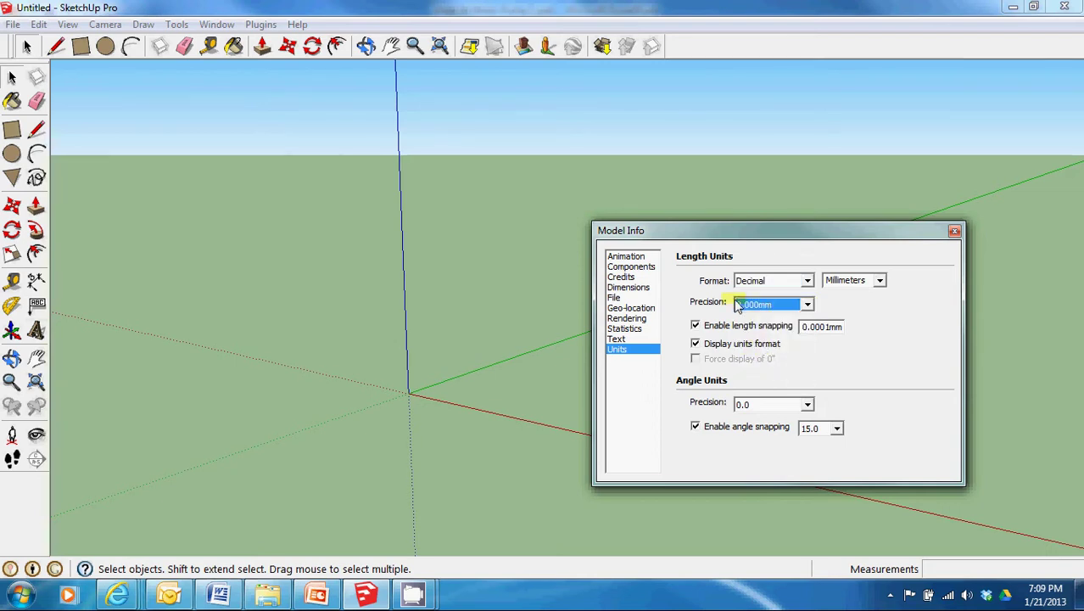
{"action": "left_click", "coordinate": [955, 232]}
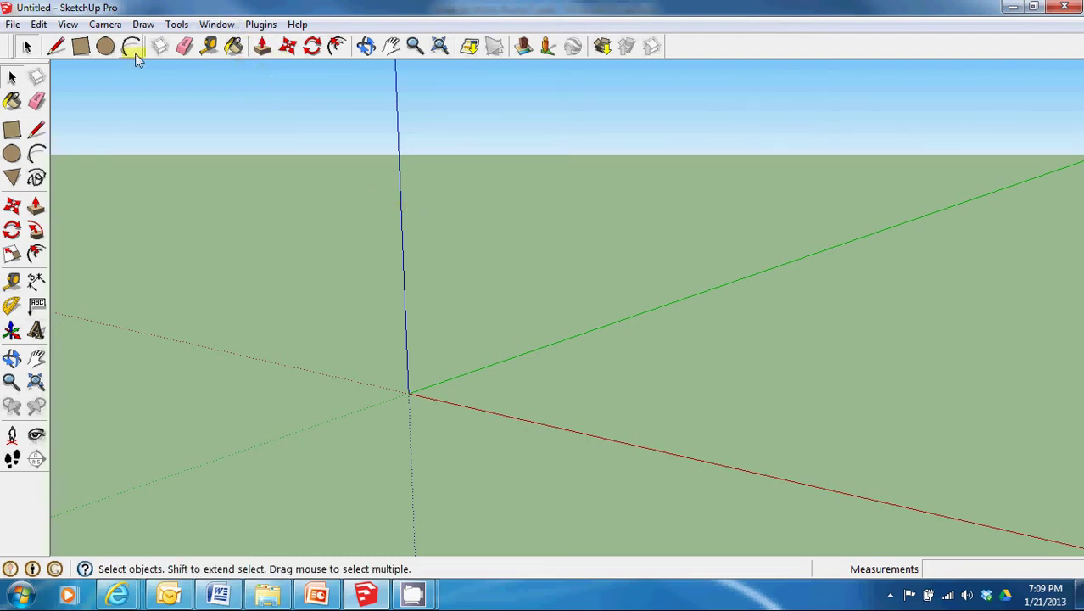
Step: Draw a 5 mm-radius circle centred on the origin
{"action": "left_click", "coordinate": [106, 47]}
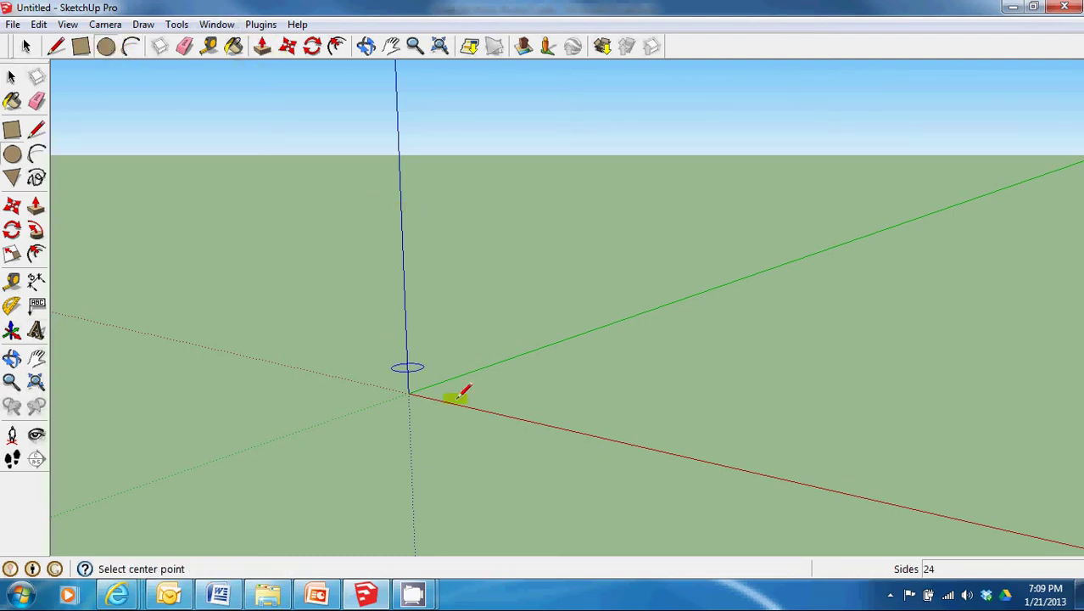
{"action": "left_click", "coordinate": [409, 392]}
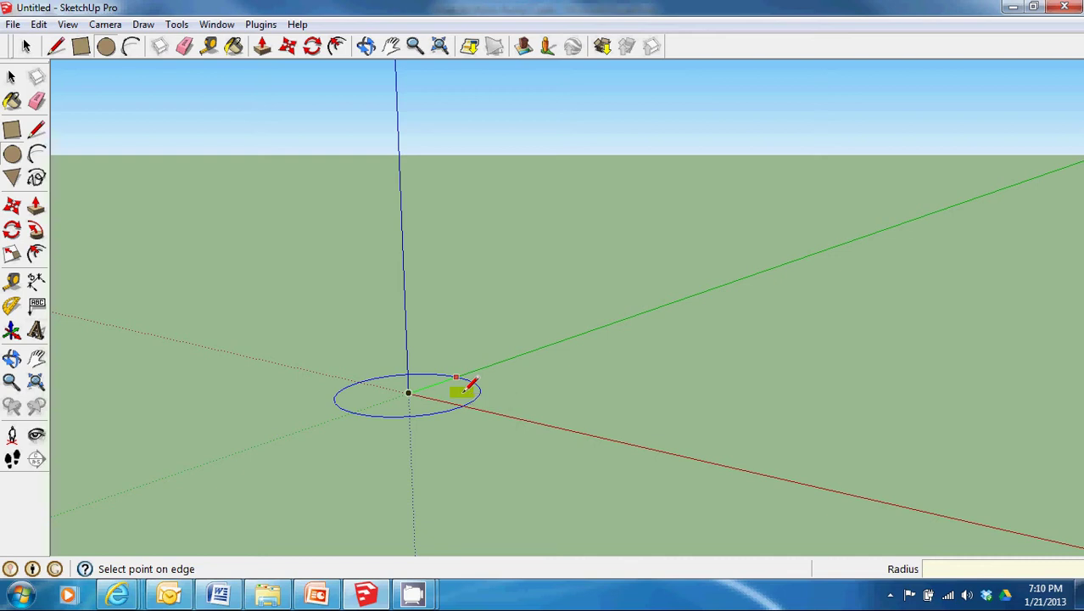
{"action": "type", "text": "5"}
{"action": "key", "text": "Escape"}
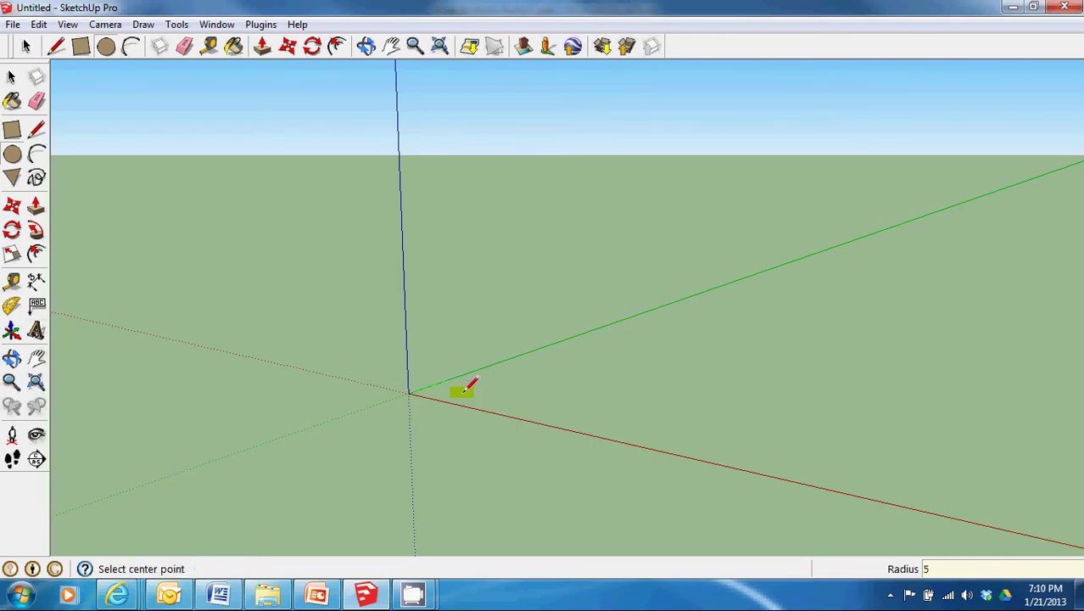
{"action": "scroll", "coordinate": [413, 339], "scroll_direction": "up", "scroll_amount": 3}
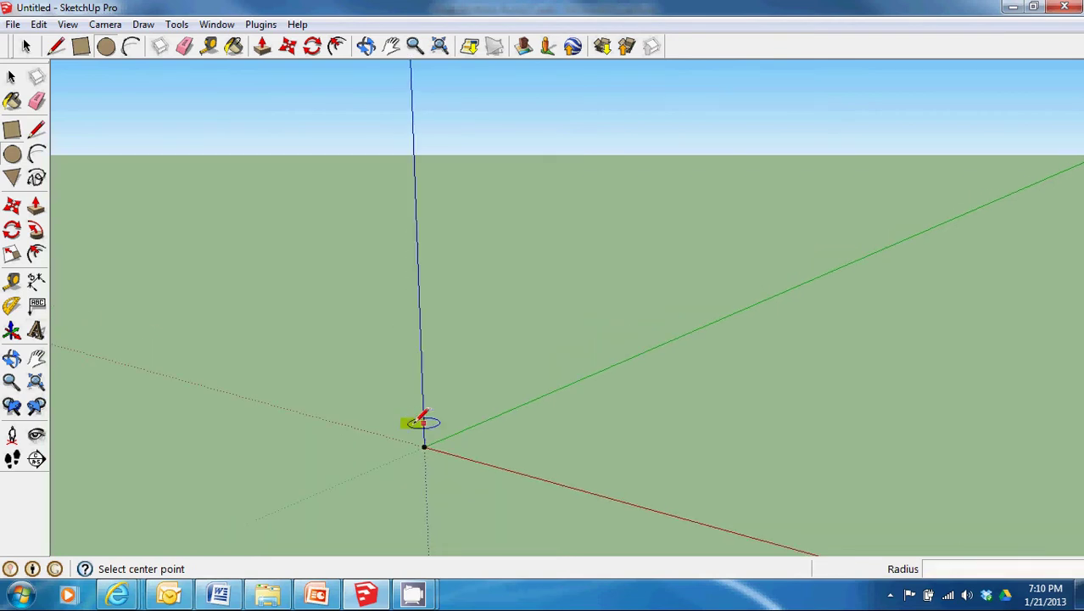
{"action": "left_click", "coordinate": [435, 459]}
{"action": "left_click", "coordinate": [463, 463]}
Step: Zoom to the model's extents and orbit to look down on the circle
{"action": "scroll", "coordinate": [424, 480], "scroll_direction": "up", "scroll_amount": 5}
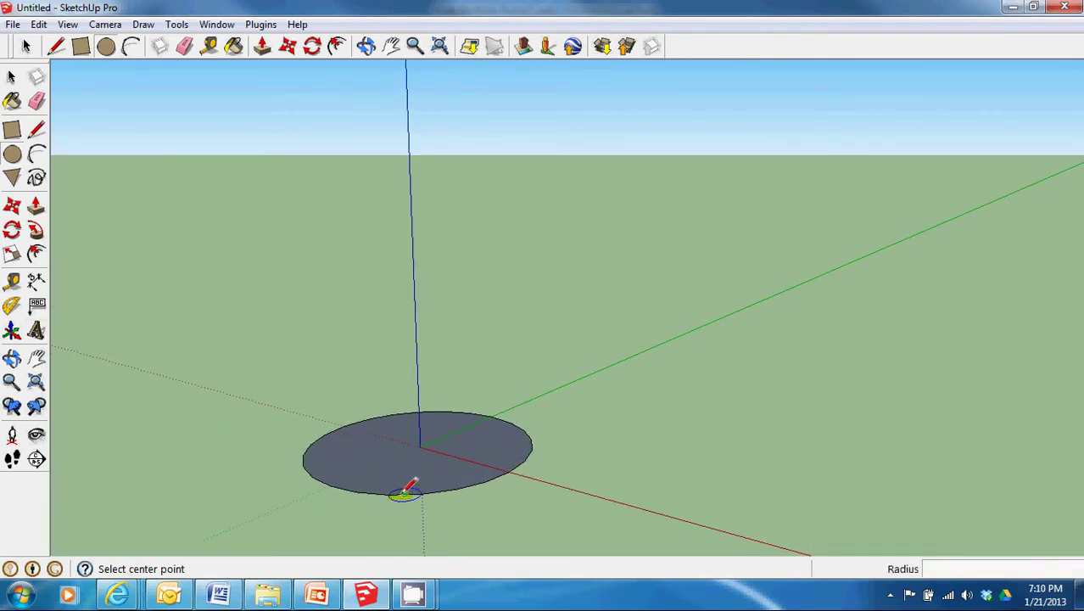
{"action": "scroll", "coordinate": [399, 488], "scroll_direction": "up", "scroll_amount": 3}
{"action": "scroll", "coordinate": [381, 497], "scroll_direction": "up", "scroll_amount": 1}
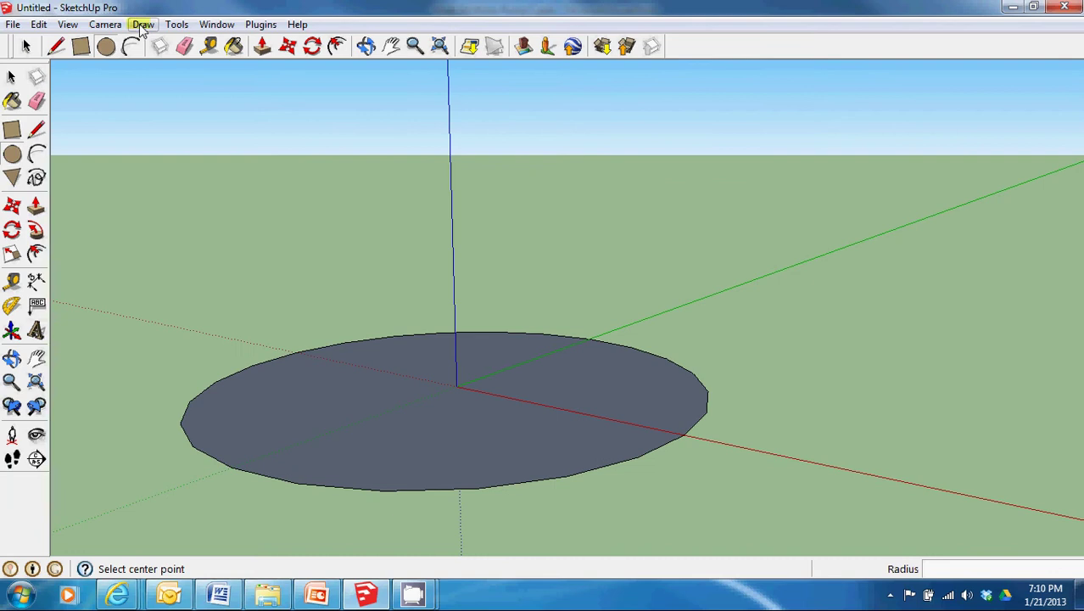
{"action": "left_click", "coordinate": [106, 24]}
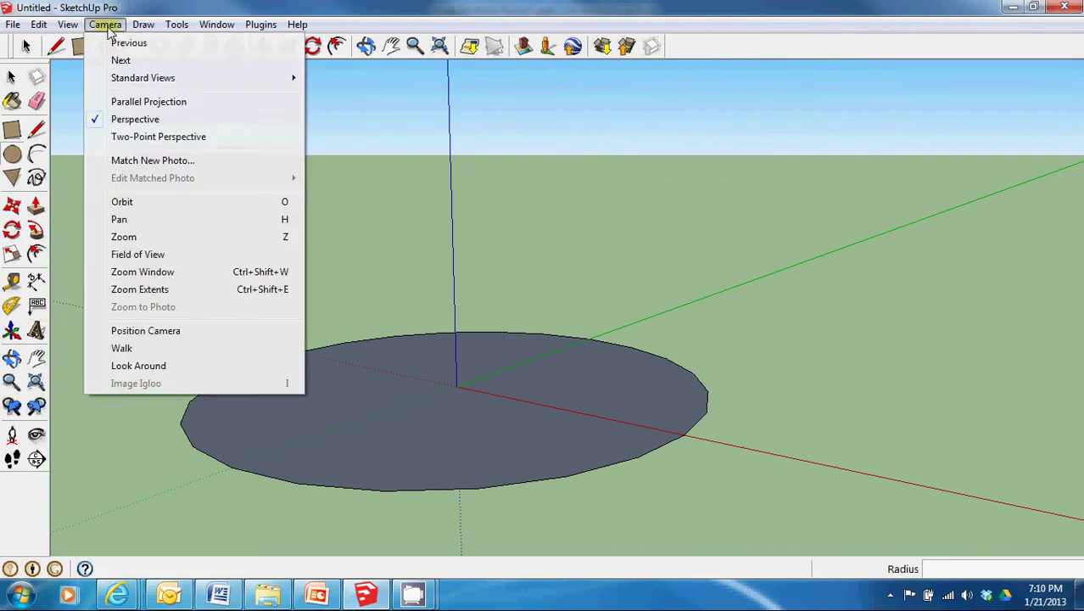
{"action": "left_click", "coordinate": [166, 291]}
{"action": "key", "text": "o"}
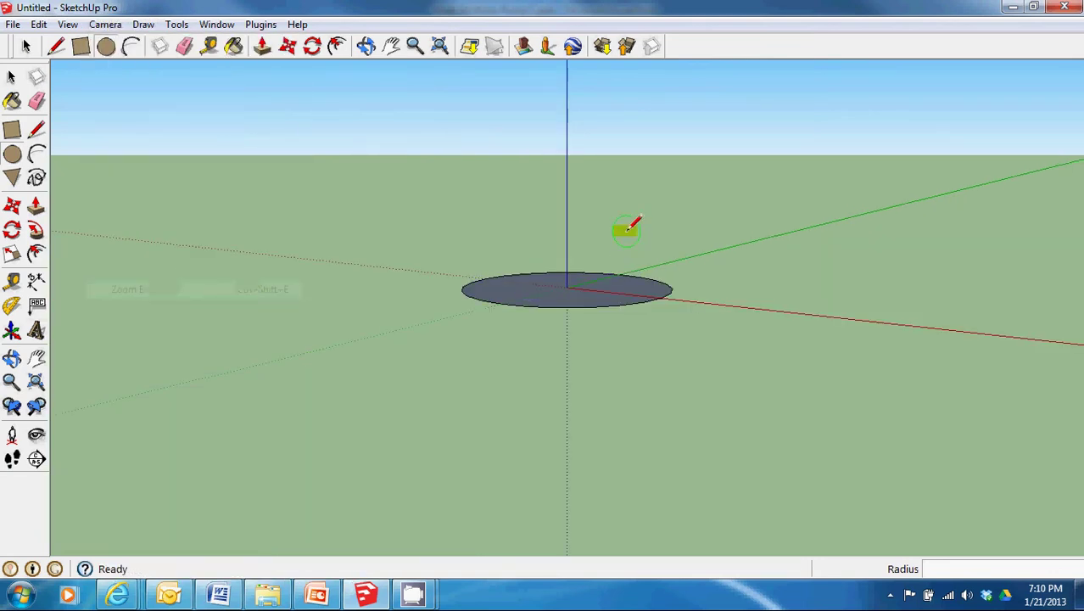
{"action": "mouse_move", "coordinate": [624, 225]}
{"action": "left_mouse_down"}
{"action": "mouse_move", "coordinate": [619, 310]}
{"action": "mouse_move", "coordinate": [564, 309]}
{"action": "left_mouse_up"}
{"action": "key", "text": "c"}
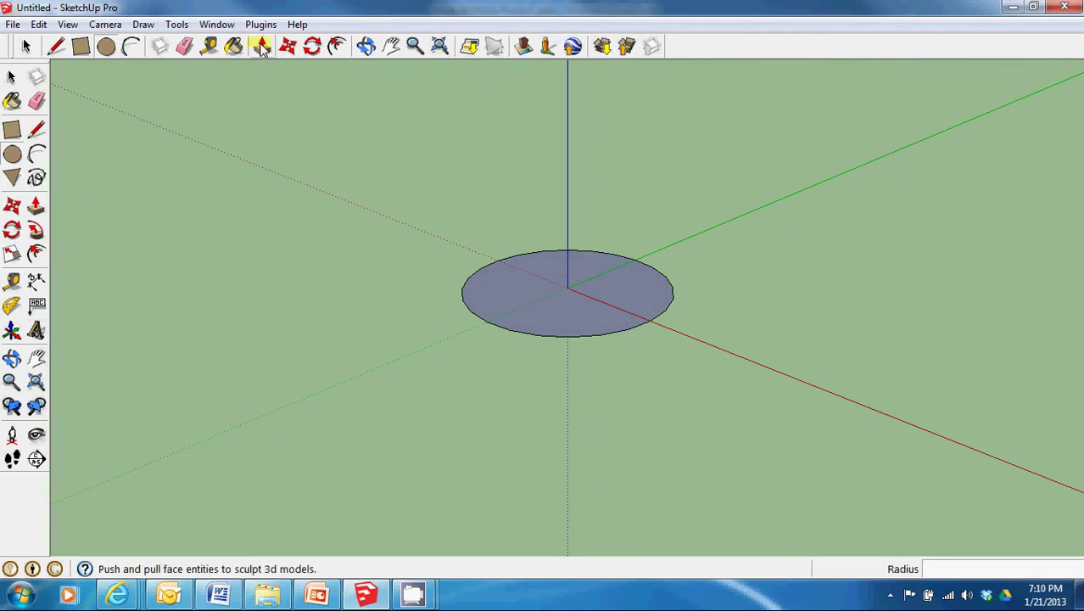
Step: Push/pull the circle face up exactly 1 mm into a solid disc
{"action": "left_click", "coordinate": [263, 48]}
{"action": "left_click_drag", "start_coordinate": [576, 305], "coordinate": [575, 294]}
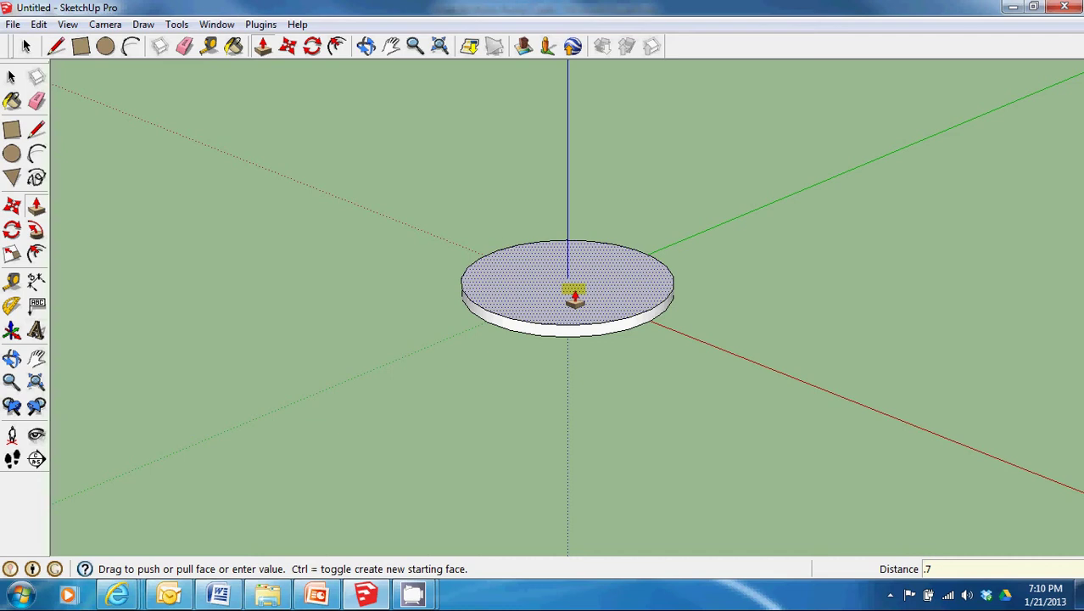
{"action": "key", "text": "Return"}
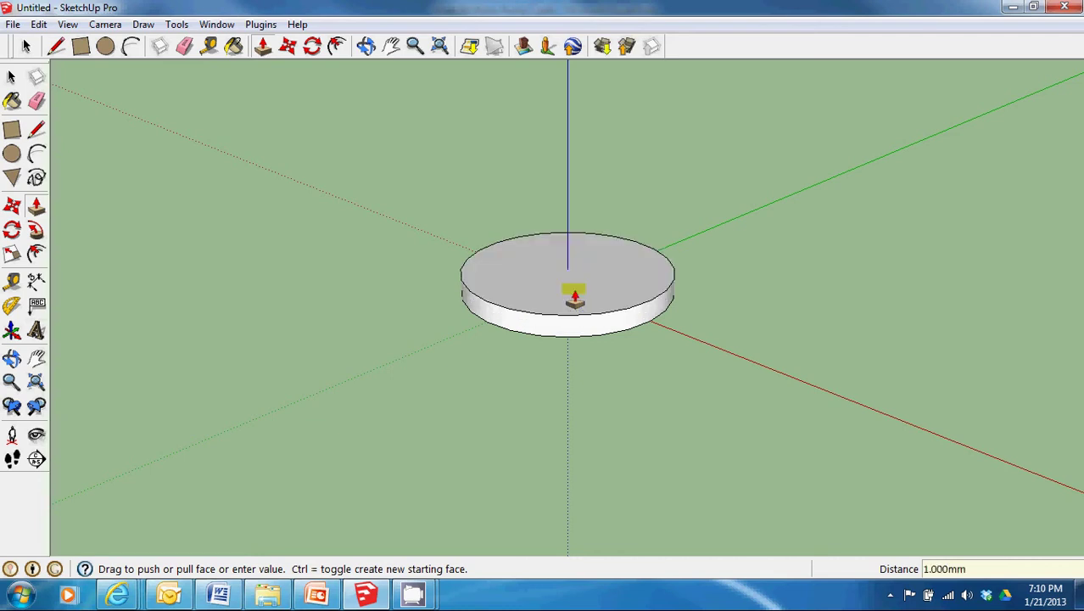
{"action": "key", "text": "o"}
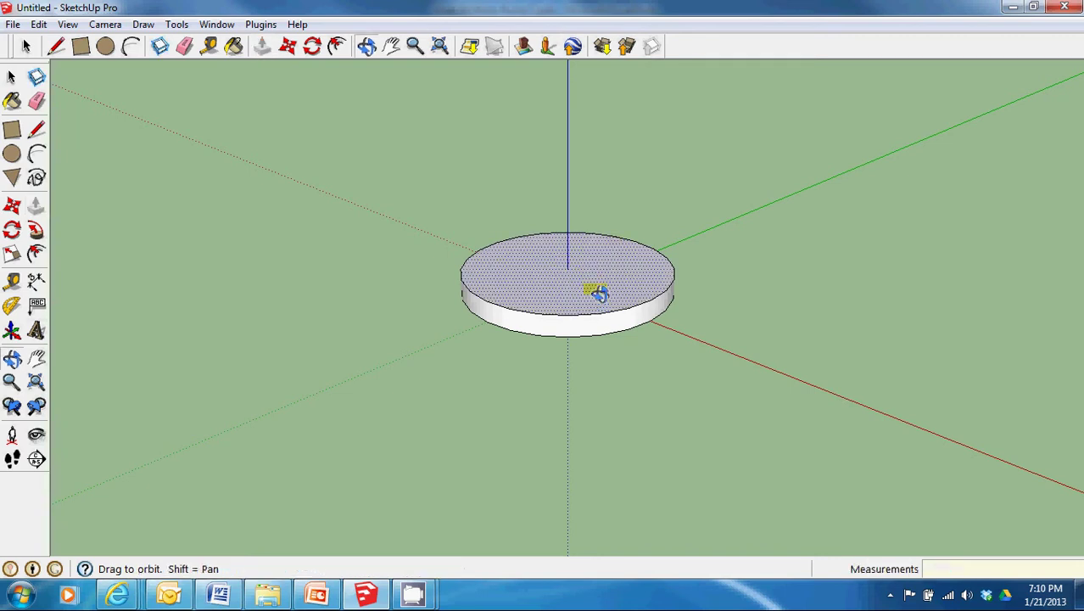
{"action": "mouse_move", "coordinate": [593, 290]}
{"action": "left_mouse_down"}
{"action": "mouse_move", "coordinate": [564, 272]}
{"action": "mouse_move", "coordinate": [564, 257]}
{"action": "left_mouse_up"}
{"action": "key", "text": "p"}
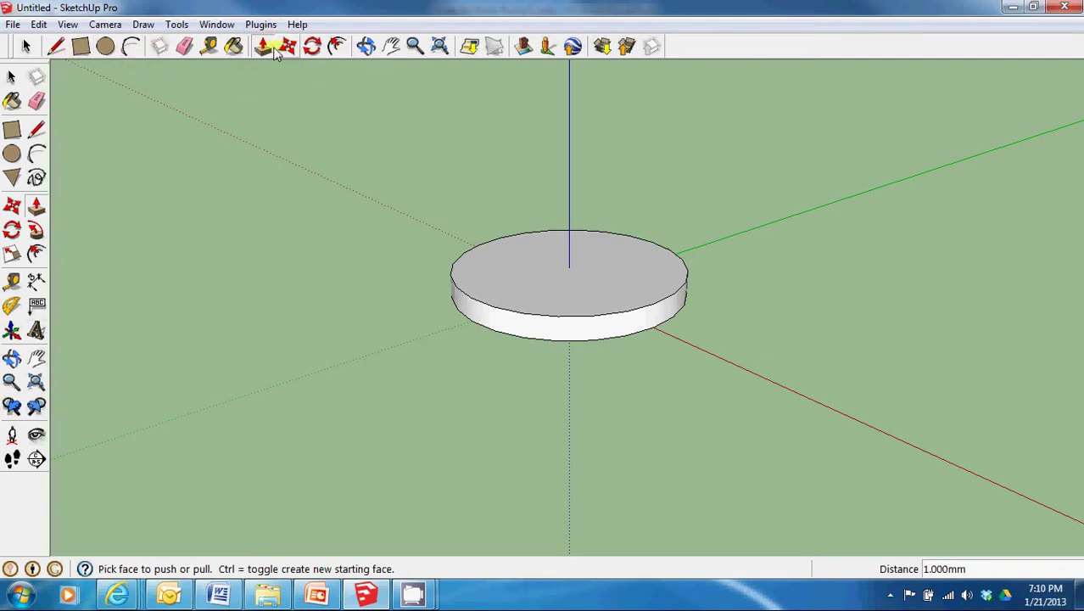
Step: Draw four lines from the disc centre to the rim along the red and green axes
{"action": "left_click", "coordinate": [56, 47]}
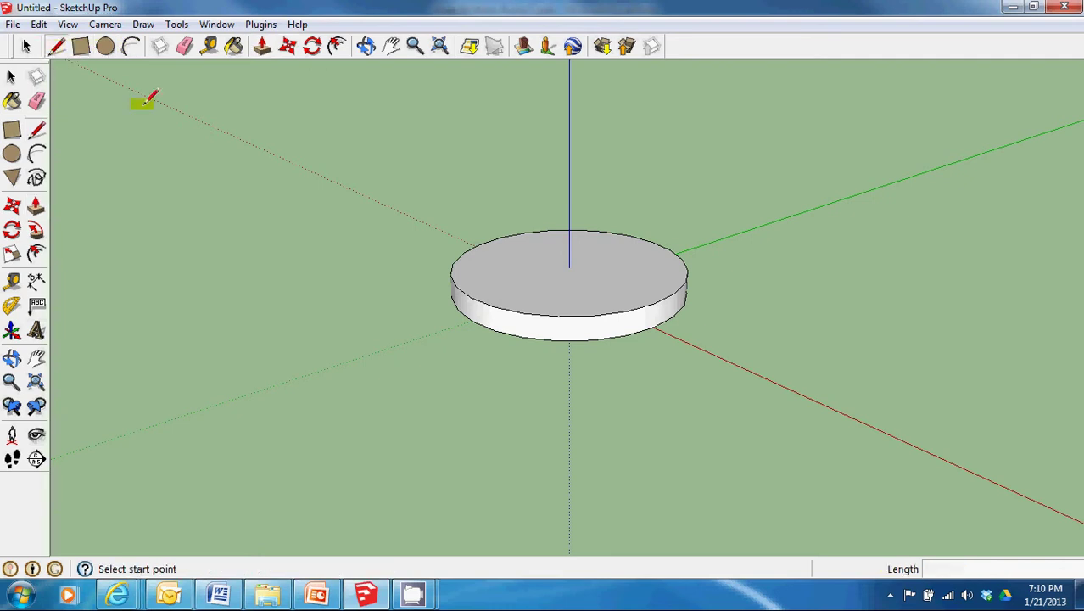
{"action": "left_click", "coordinate": [500, 238]}
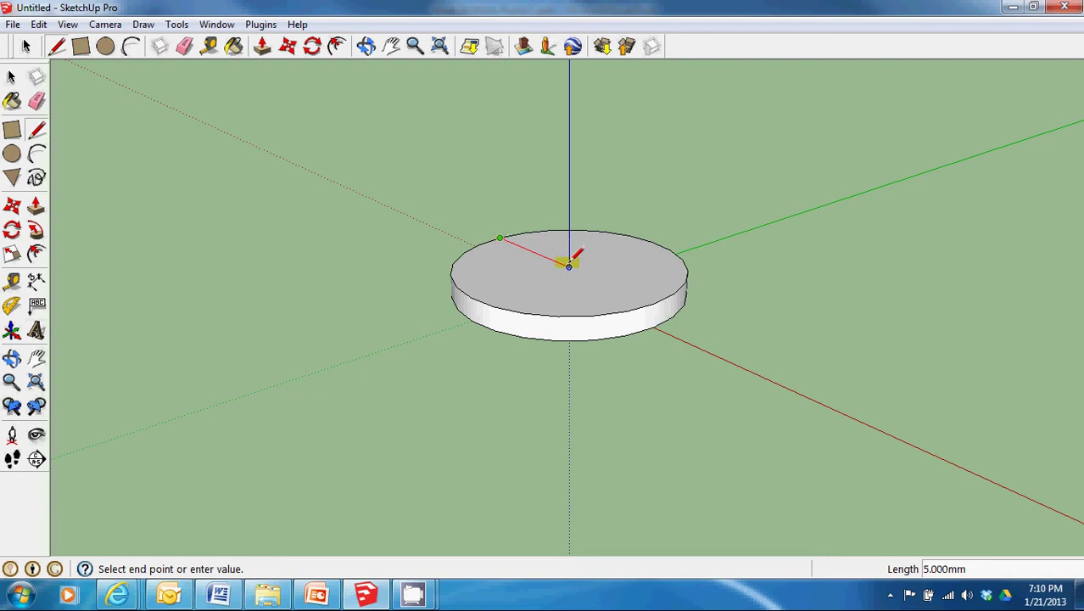
{"action": "key", "text": "Escape"}
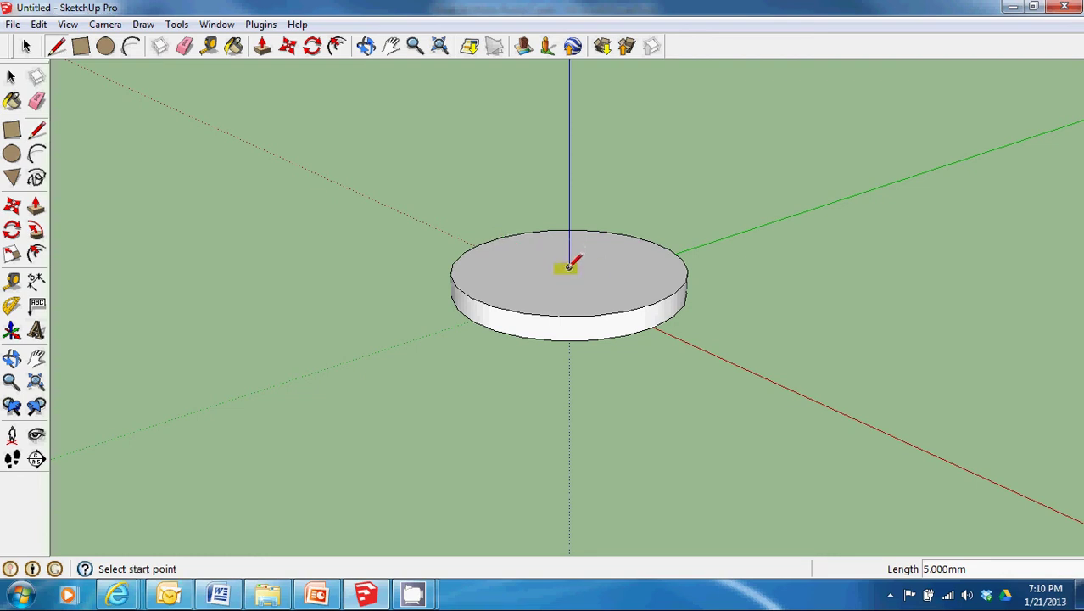
{"action": "left_click", "coordinate": [569, 266]}
{"action": "left_click", "coordinate": [654, 303]}
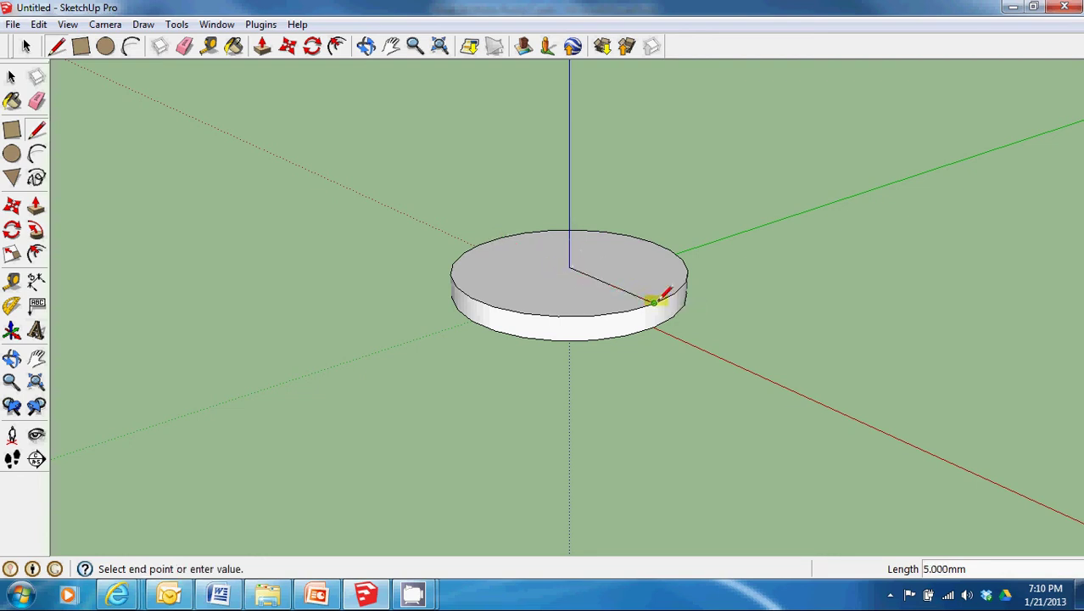
{"action": "left_click", "coordinate": [569, 267]}
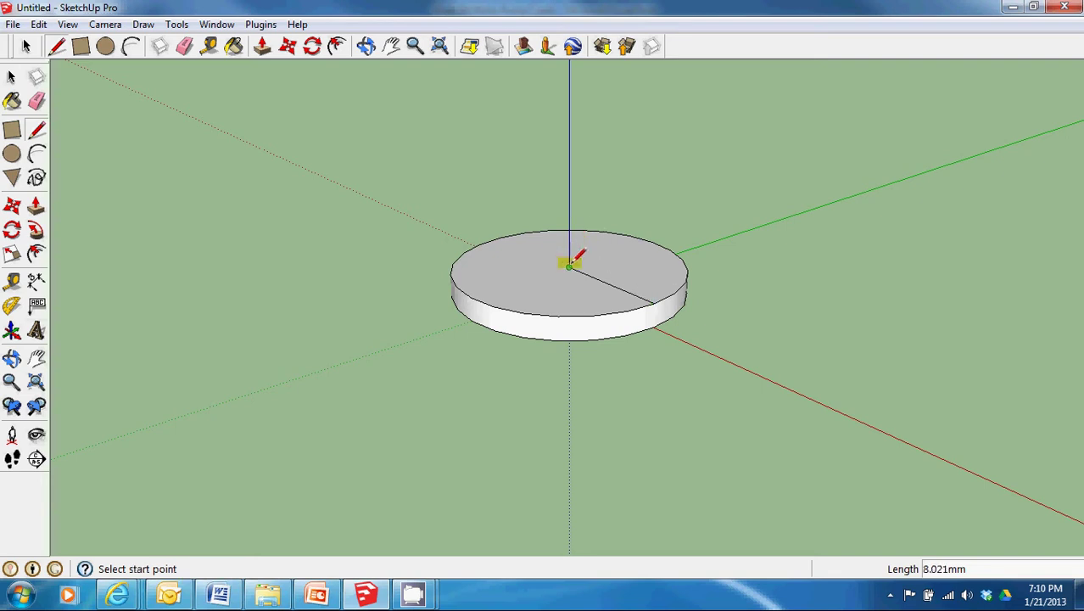
{"action": "left_click", "coordinate": [501, 236]}
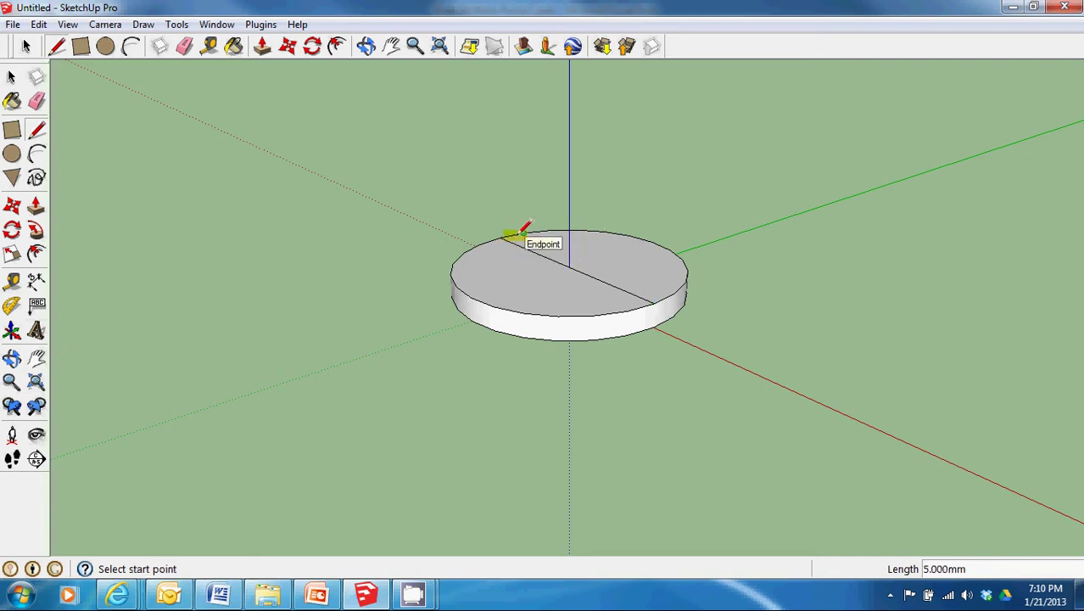
{"action": "left_click", "coordinate": [569, 266]}
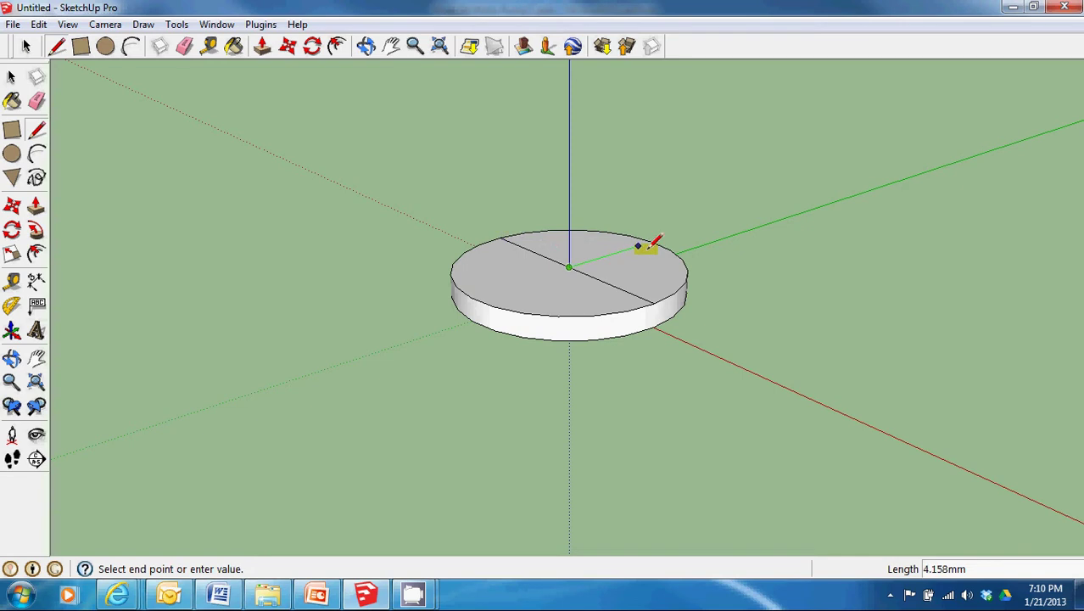
{"action": "left_click", "coordinate": [650, 244]}
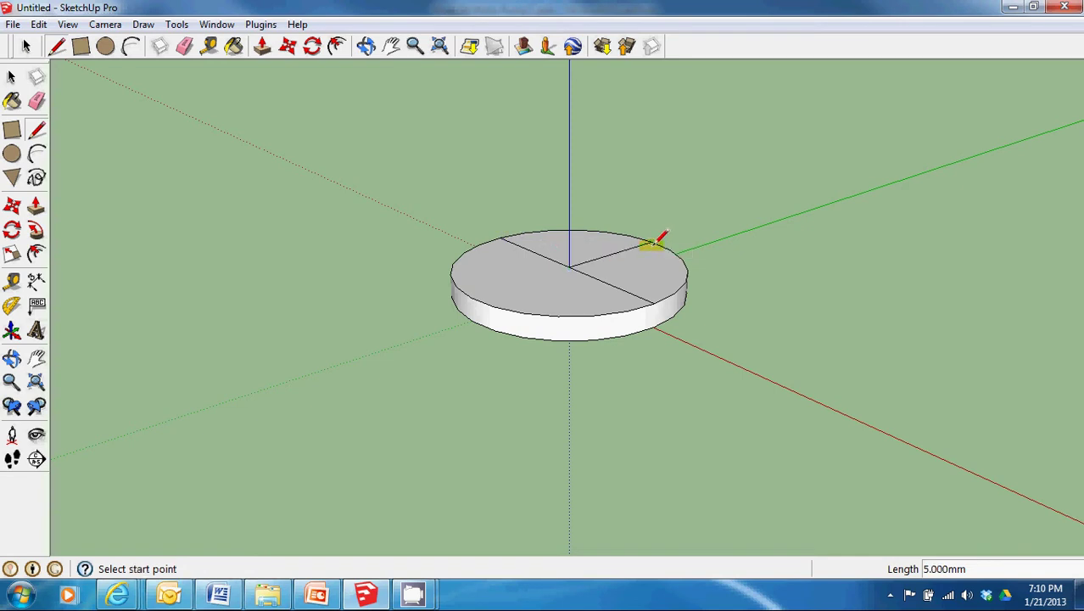
{"action": "left_click", "coordinate": [568, 266]}
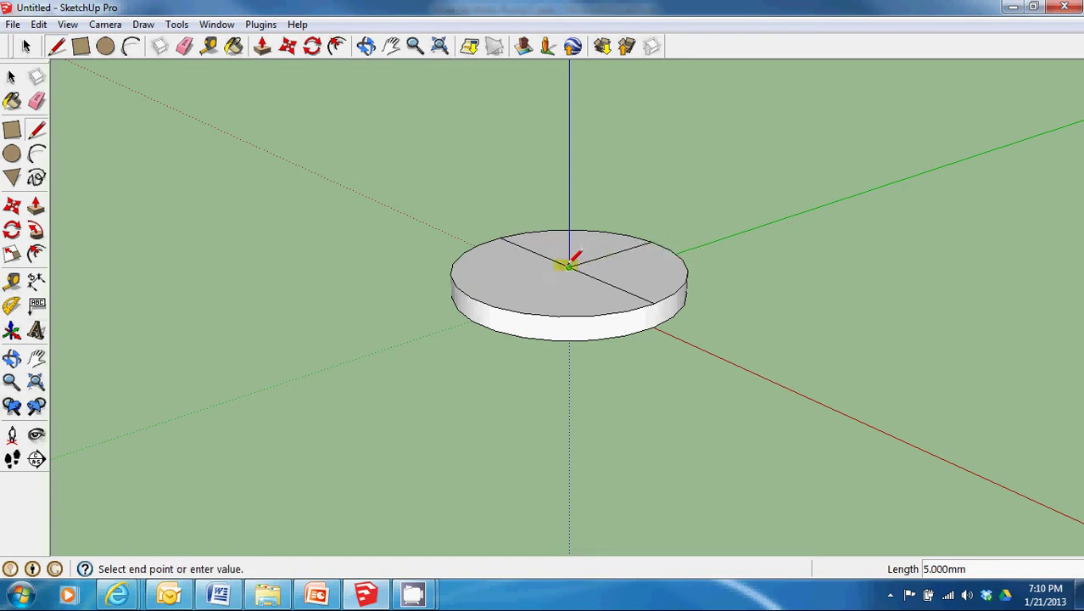
{"action": "left_click", "coordinate": [471, 296]}
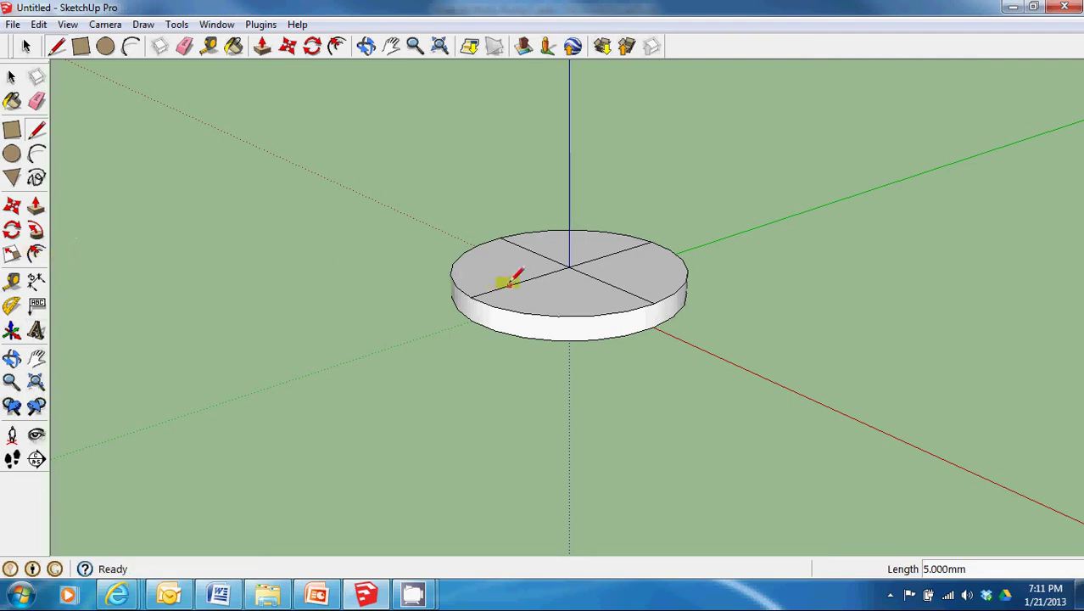
Step: Offset the two left radius lines and the lower-right line by .25
{"action": "left_click", "coordinate": [26, 48]}
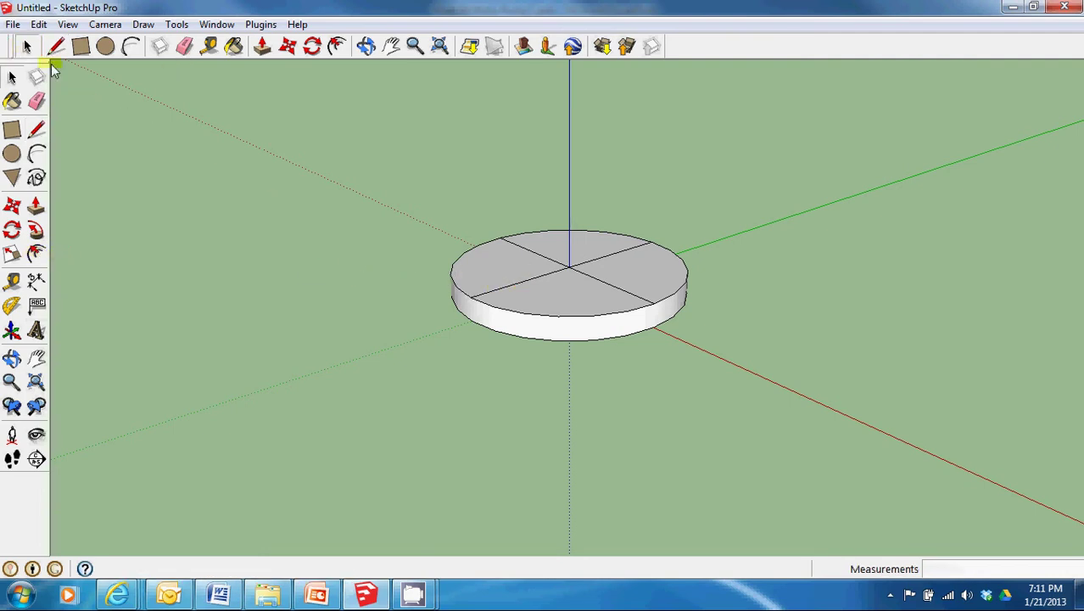
{"action": "left_click", "coordinate": [516, 286]}
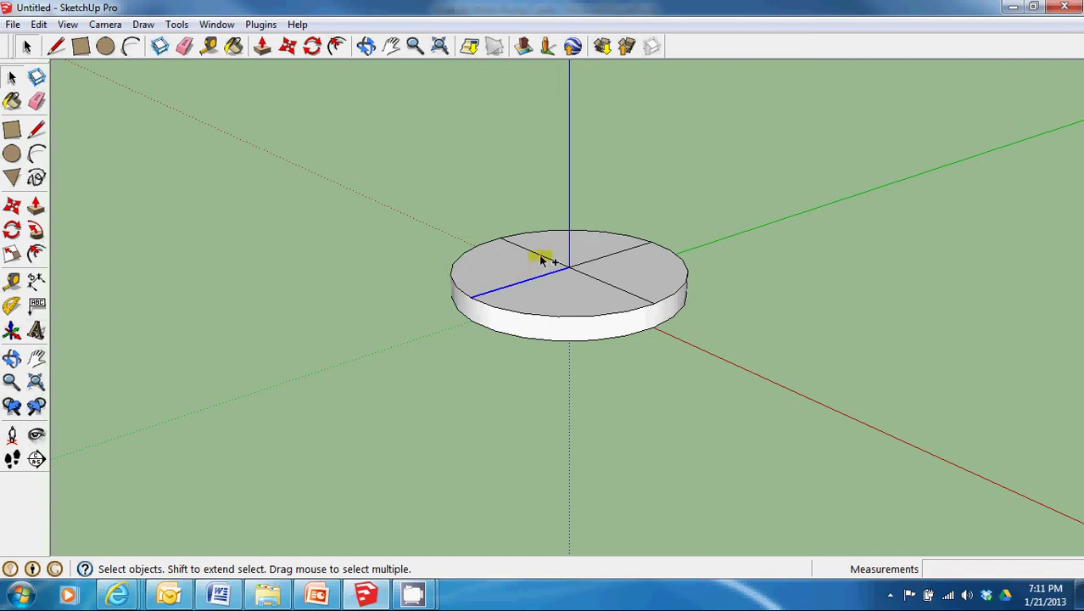
{"action": "left_click", "coordinate": [534, 253], "text": "shift"}
{"action": "left_click", "coordinate": [36, 253]}
{"action": "left_click", "coordinate": [530, 272]}
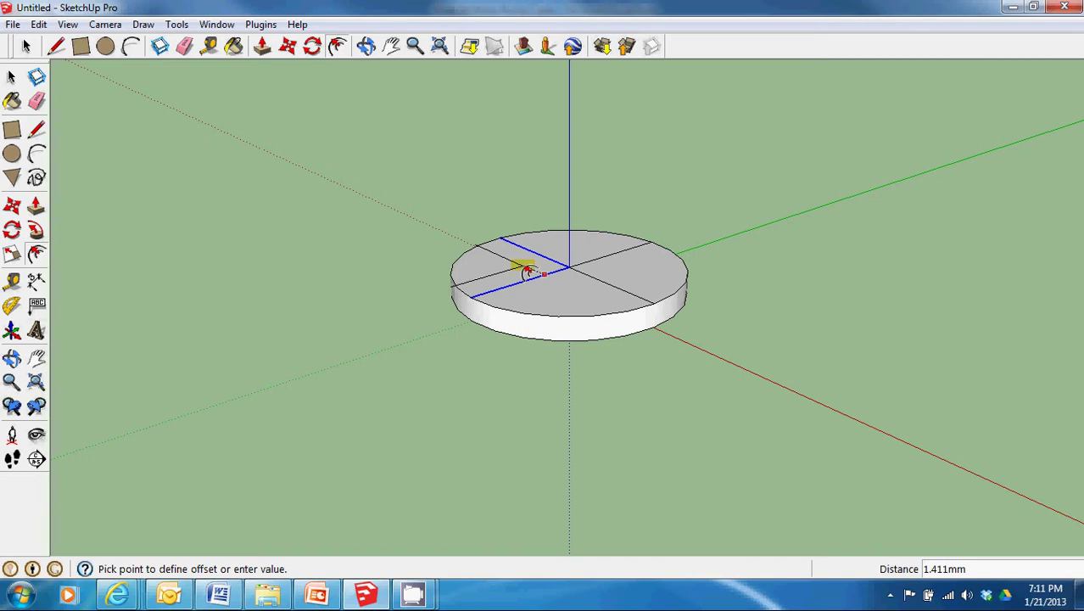
{"action": "key", "text": "Return"}
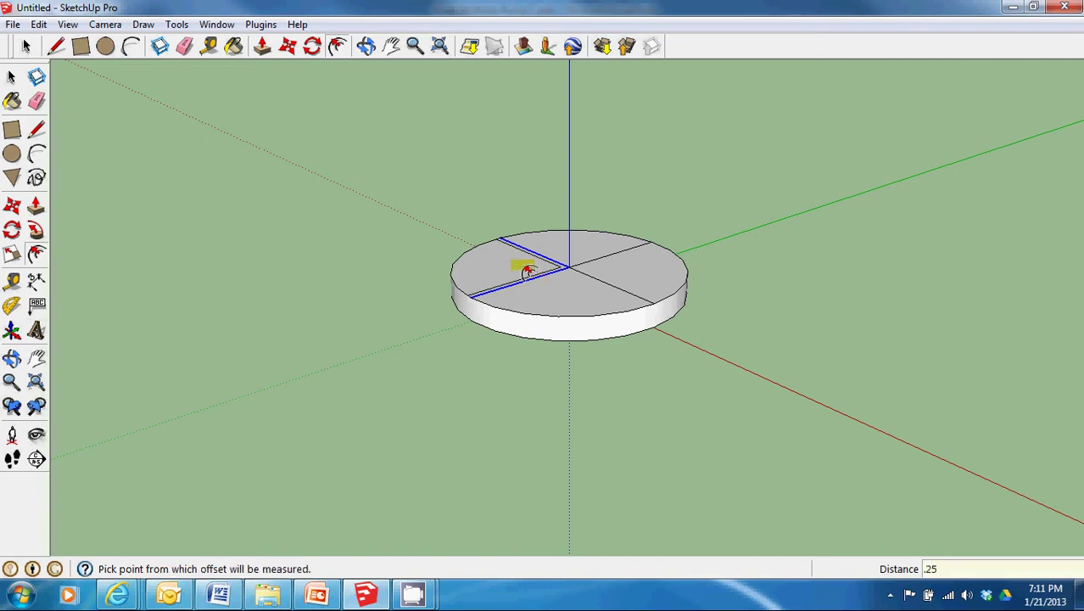
{"action": "left_click", "coordinate": [23, 47]}
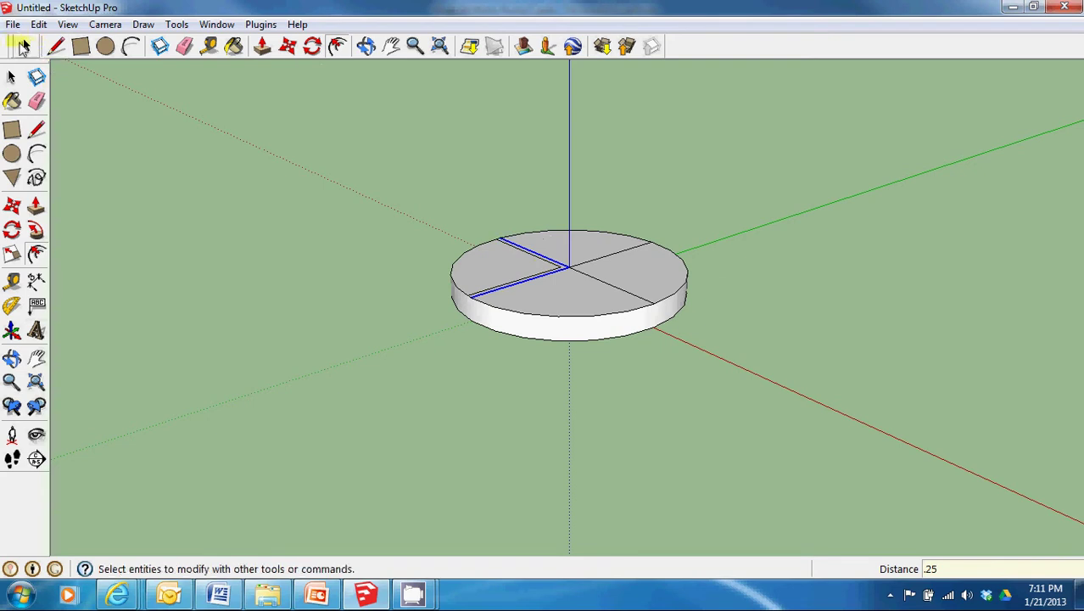
{"action": "left_click", "coordinate": [590, 279]}
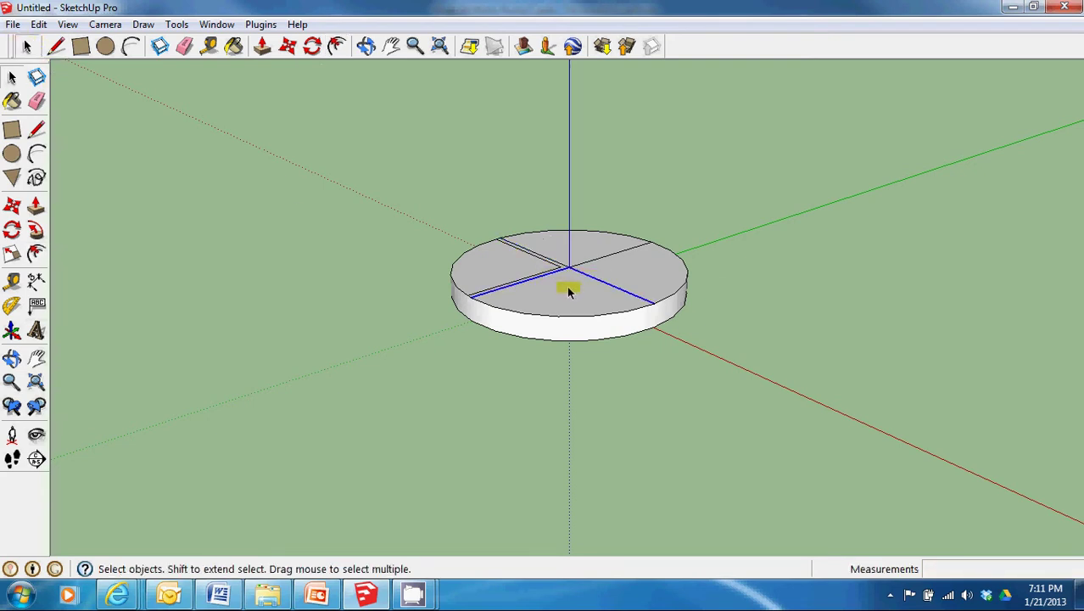
{"action": "left_click", "coordinate": [36, 253]}
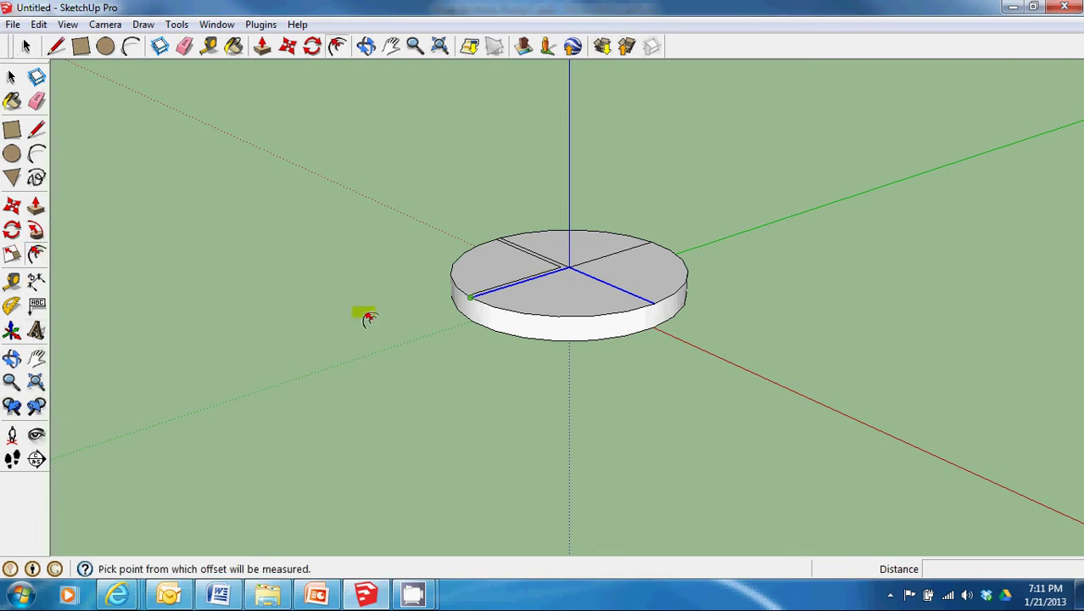
{"action": "left_click", "coordinate": [560, 291]}
{"action": "type", "text": ".25"}
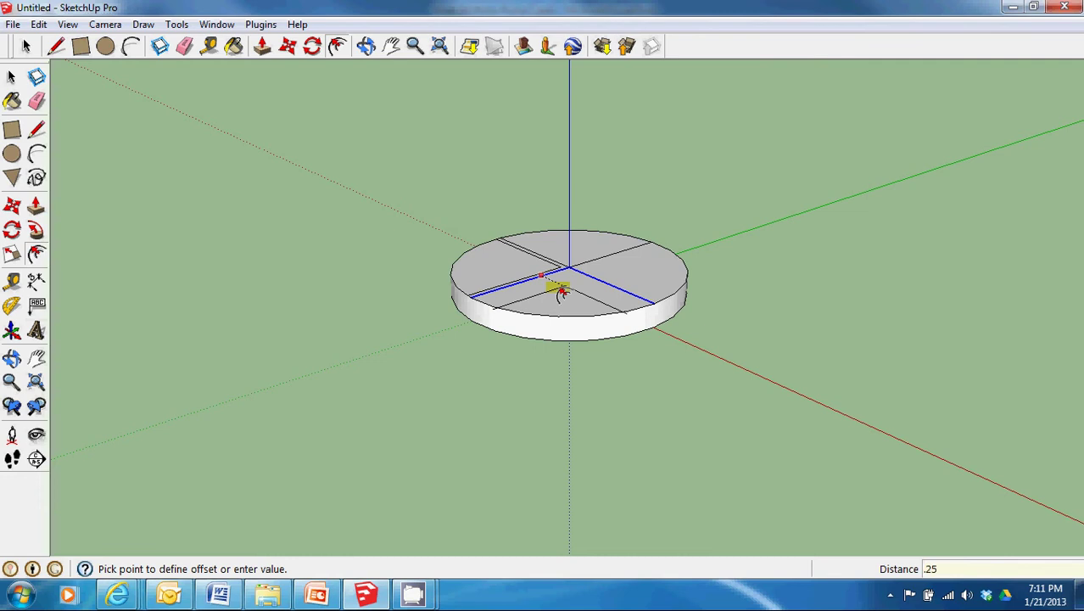
{"action": "key", "text": "Return"}
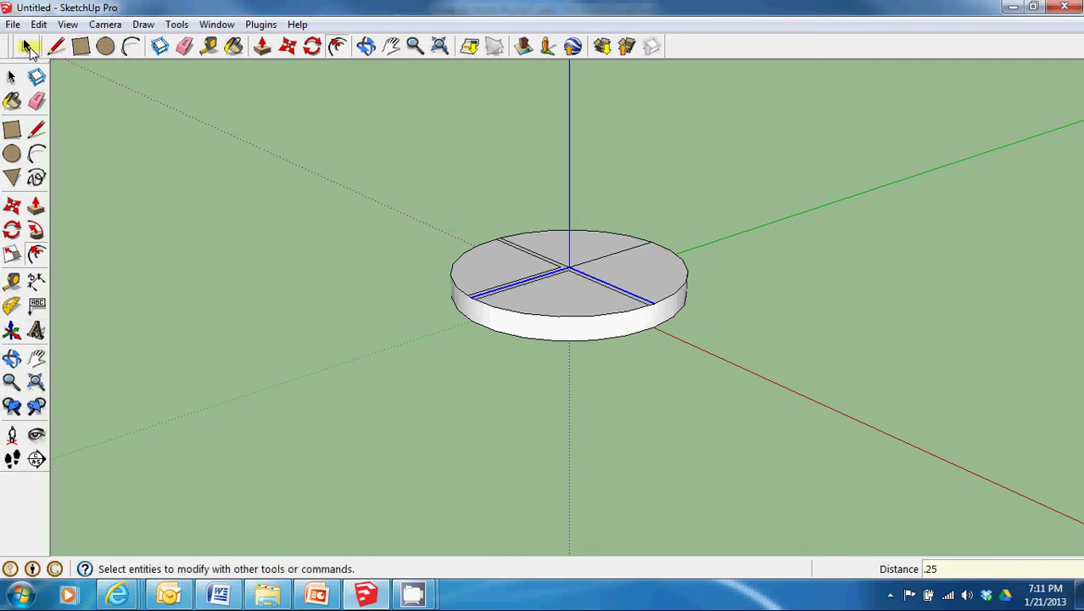
Step: Offset the right-hand and upper radius lines by .25 as well
{"action": "left_click", "coordinate": [27, 47]}
{"action": "left_click", "coordinate": [612, 255]}
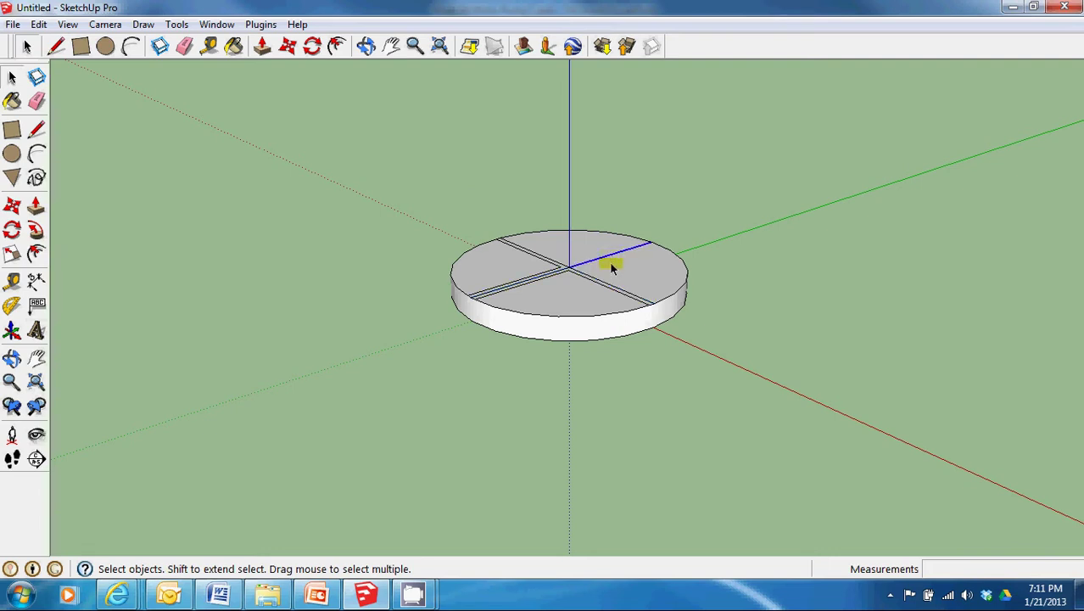
{"action": "left_click", "coordinate": [605, 283], "text": "shift"}
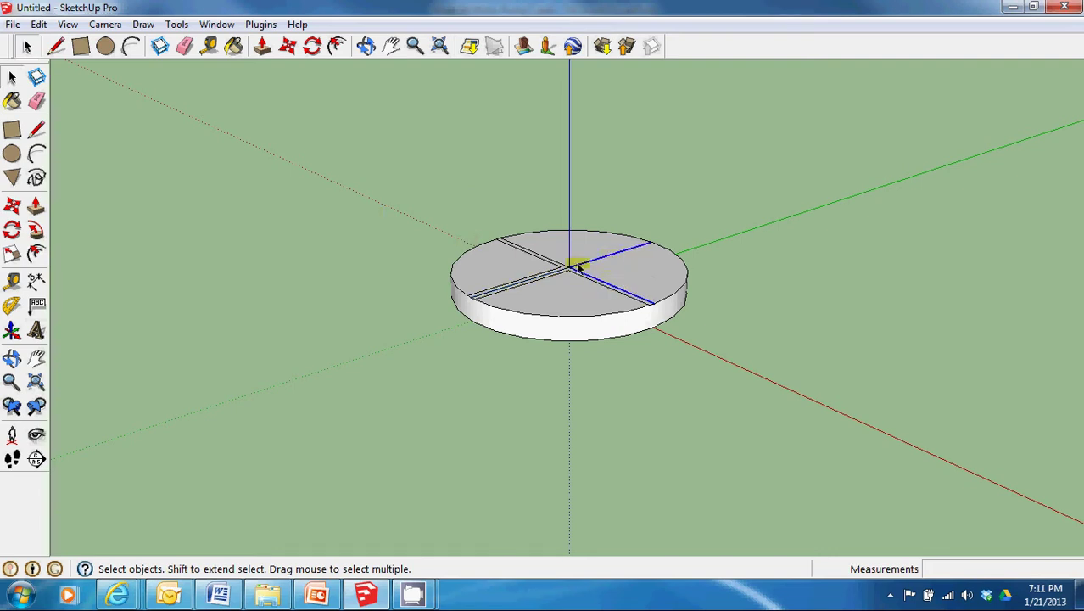
{"action": "left_click", "coordinate": [38, 252]}
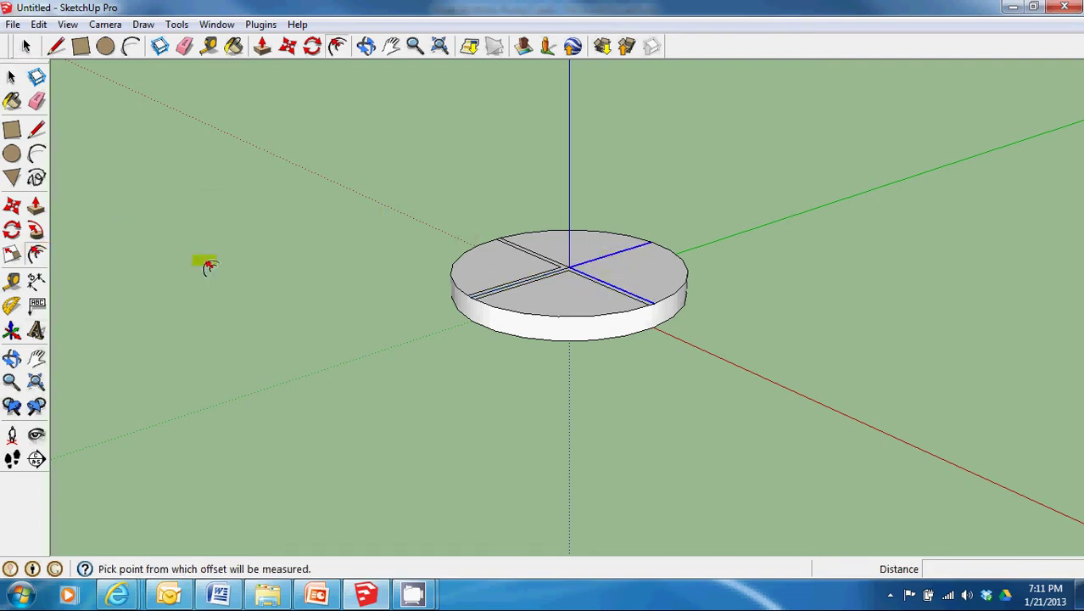
{"action": "left_click", "coordinate": [638, 277]}
{"action": "type", "text": ".25"}
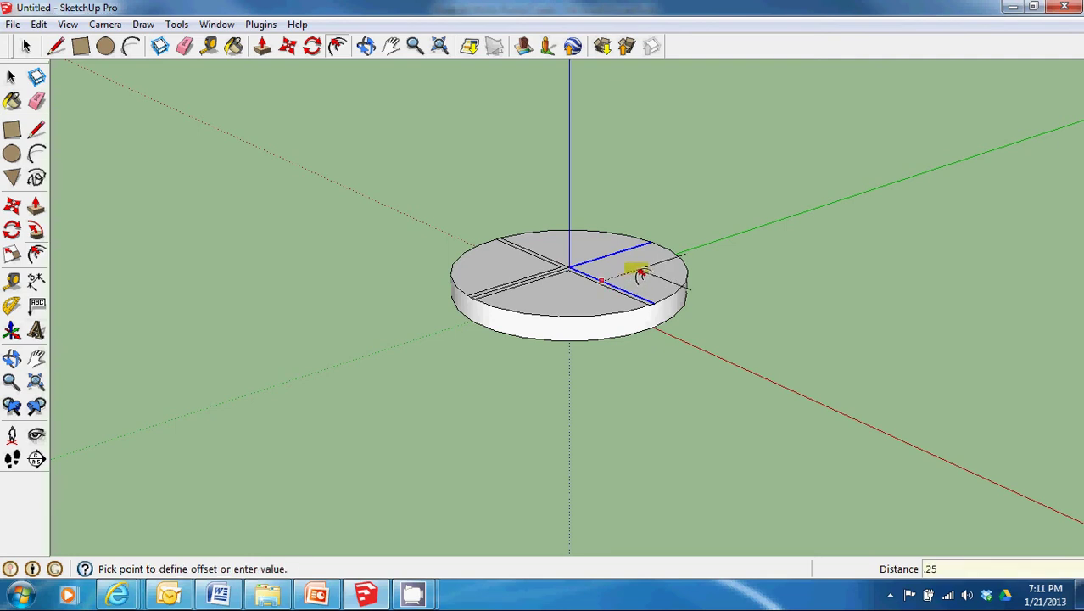
{"action": "key", "text": "Return"}
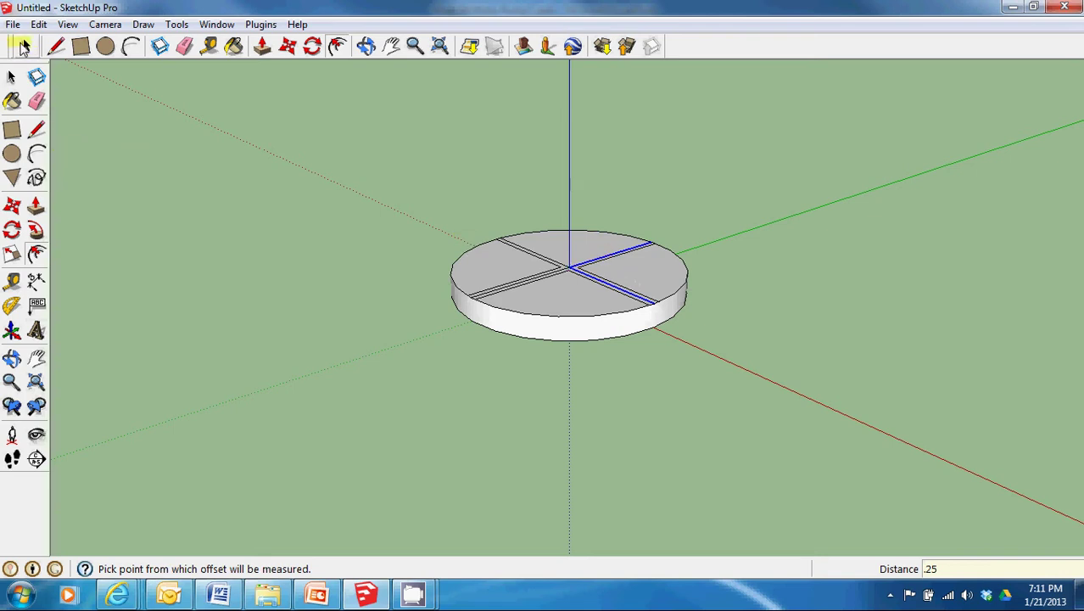
{"action": "left_click", "coordinate": [26, 46]}
{"action": "left_click", "coordinate": [563, 266]}
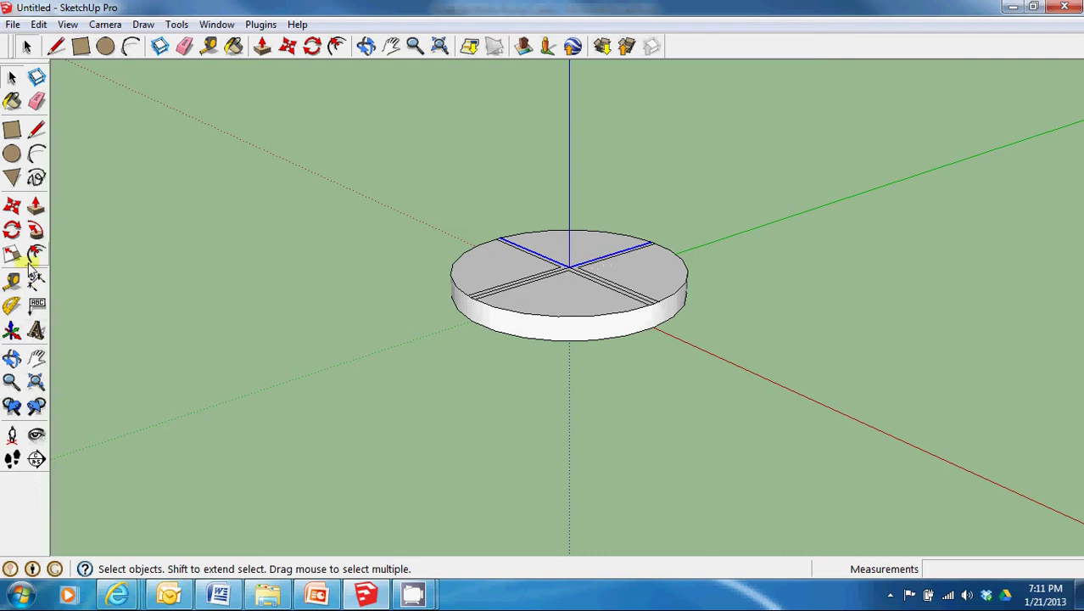
{"action": "left_click", "coordinate": [36, 253]}
{"action": "left_click", "coordinate": [554, 243]}
{"action": "type", "text": ".25"}
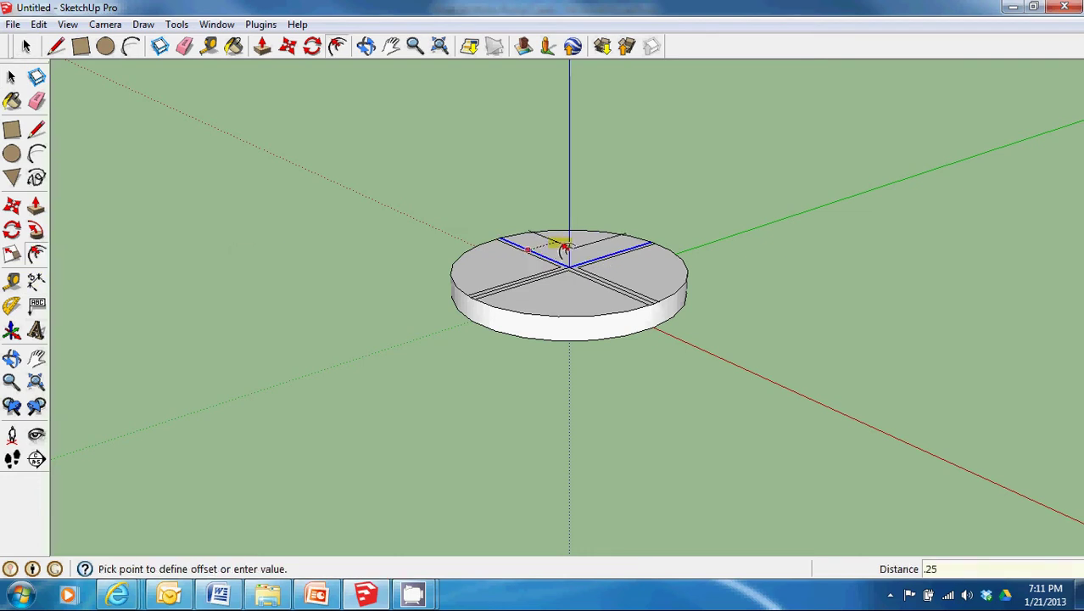
{"action": "key", "text": "Return"}
{"action": "scroll", "coordinate": [566, 254], "scroll_direction": "up", "scroll_amount": 3}
{"action": "scroll", "coordinate": [552, 235], "scroll_direction": "up", "scroll_amount": 3}
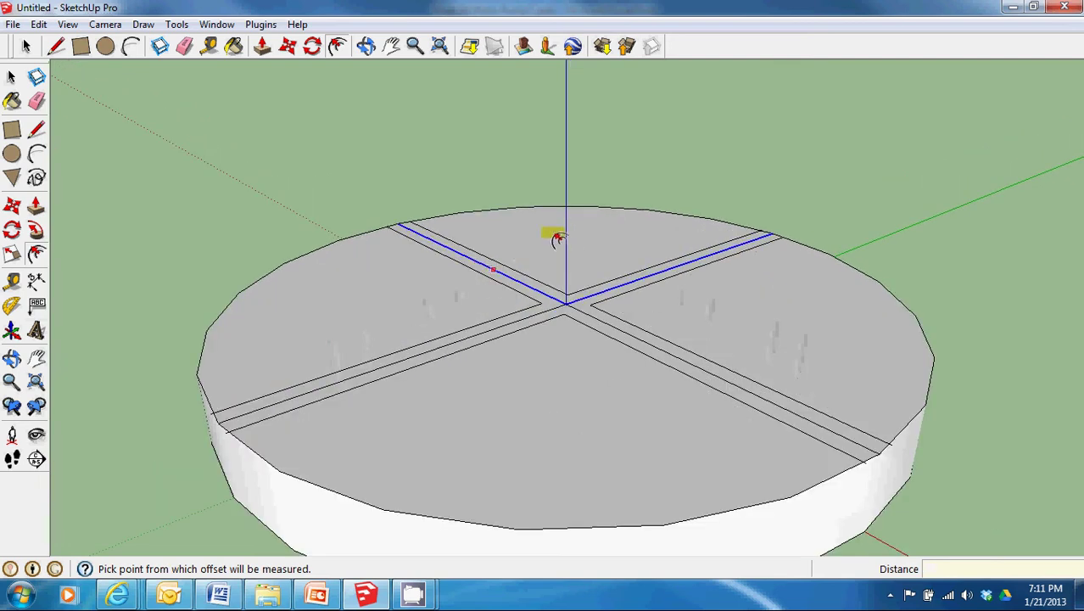
{"action": "left_click", "coordinate": [184, 46]}
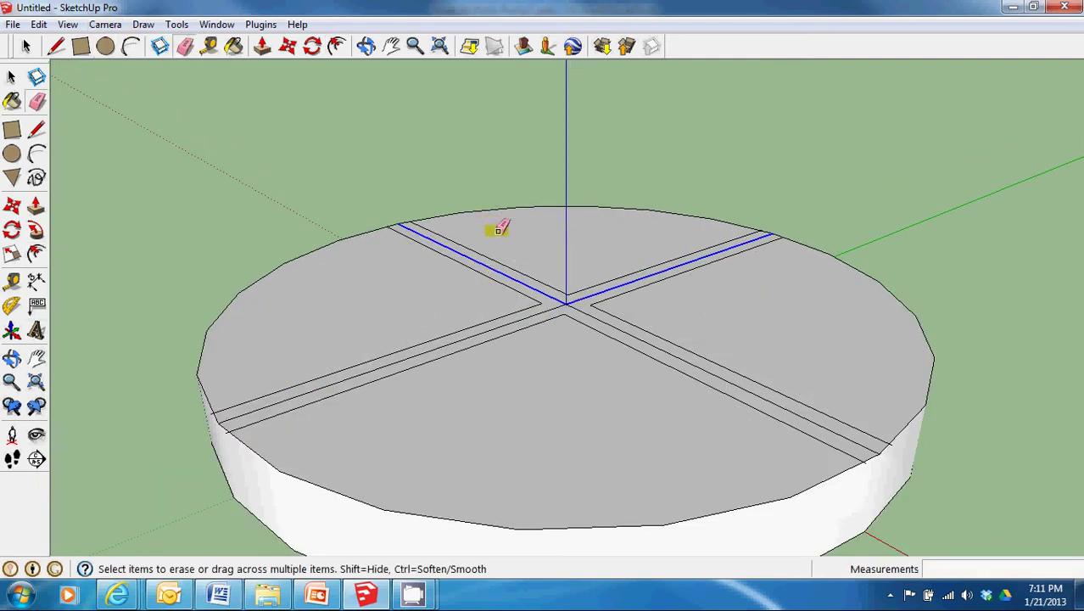
Step: Erase the centre cross lines, then a hub circle and the strip edges inside it
{"action": "left_click", "coordinate": [566, 301]}
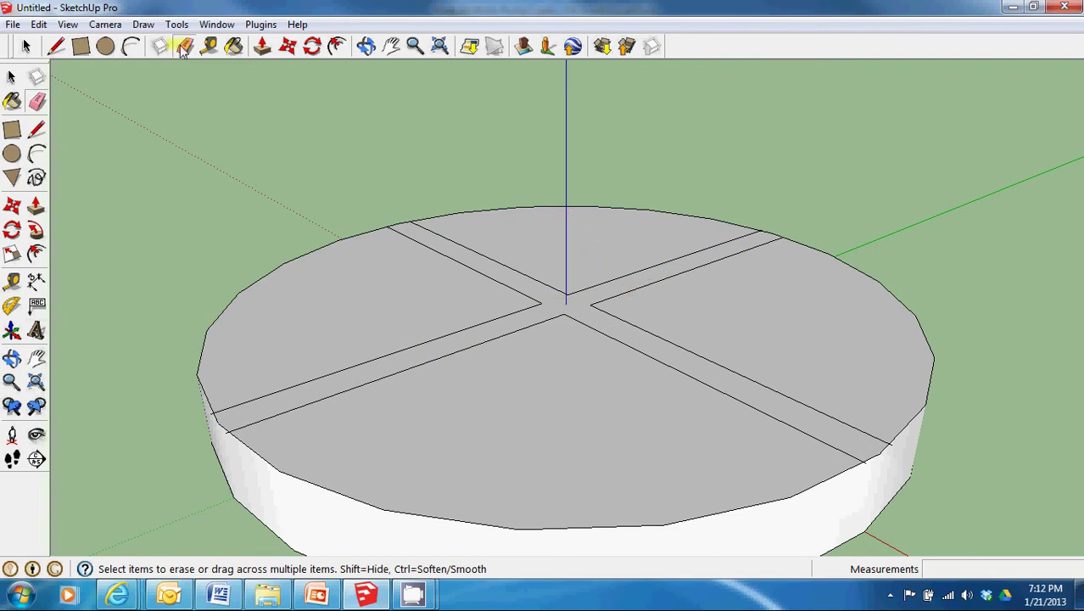
{"action": "left_click", "coordinate": [105, 46]}
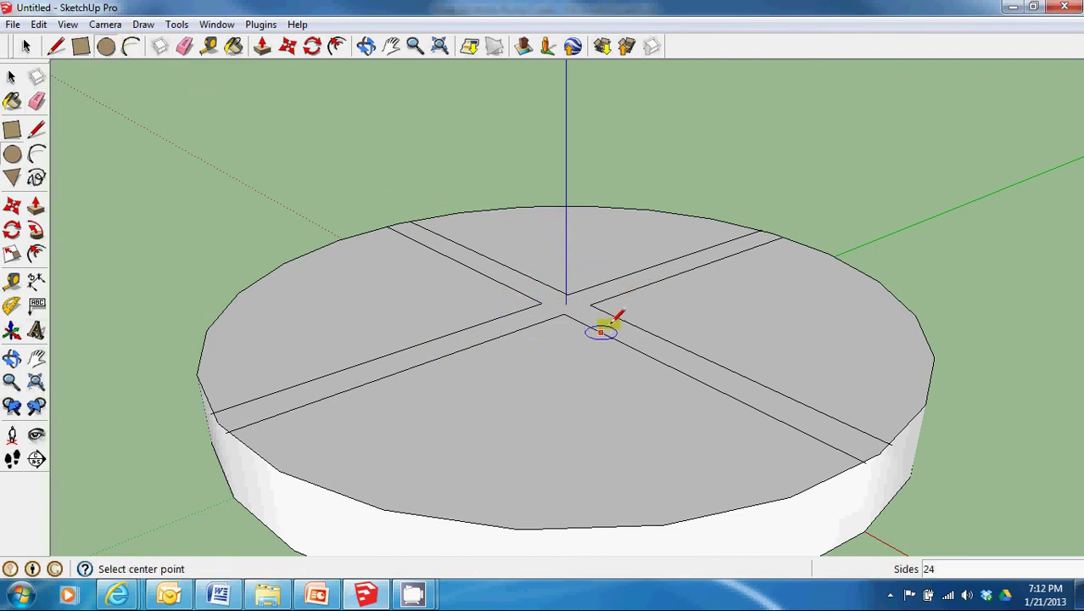
{"action": "left_click", "coordinate": [566, 303]}
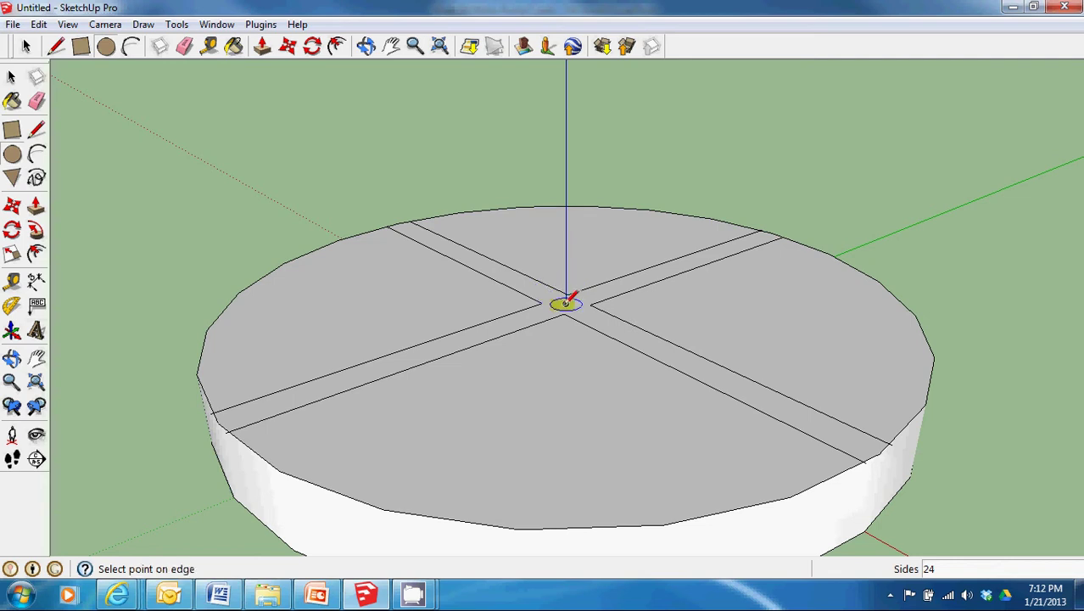
{"action": "left_click", "coordinate": [627, 331]}
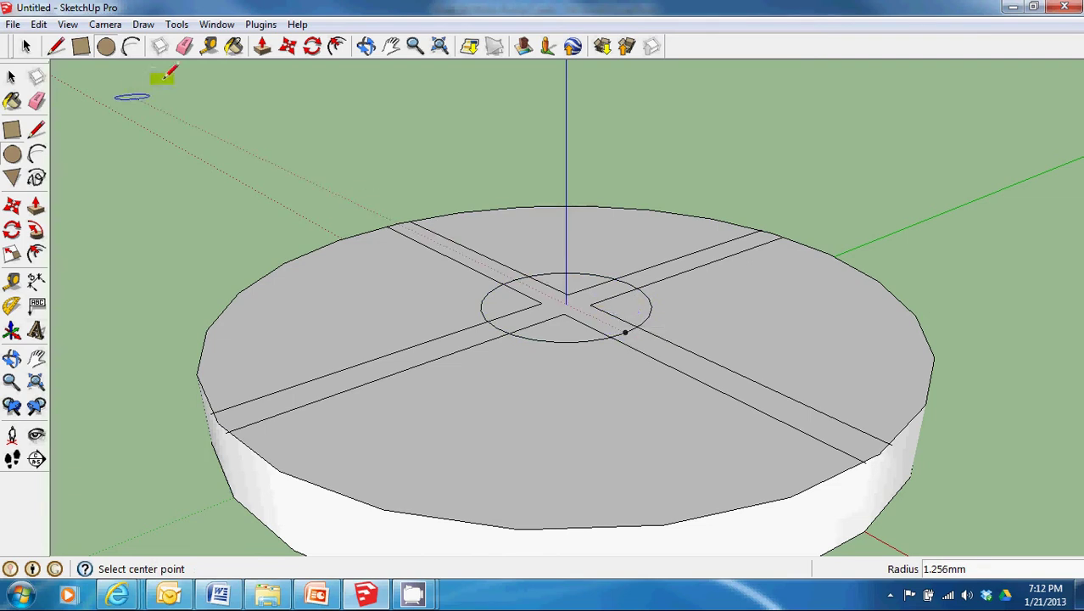
{"action": "left_click", "coordinate": [187, 49]}
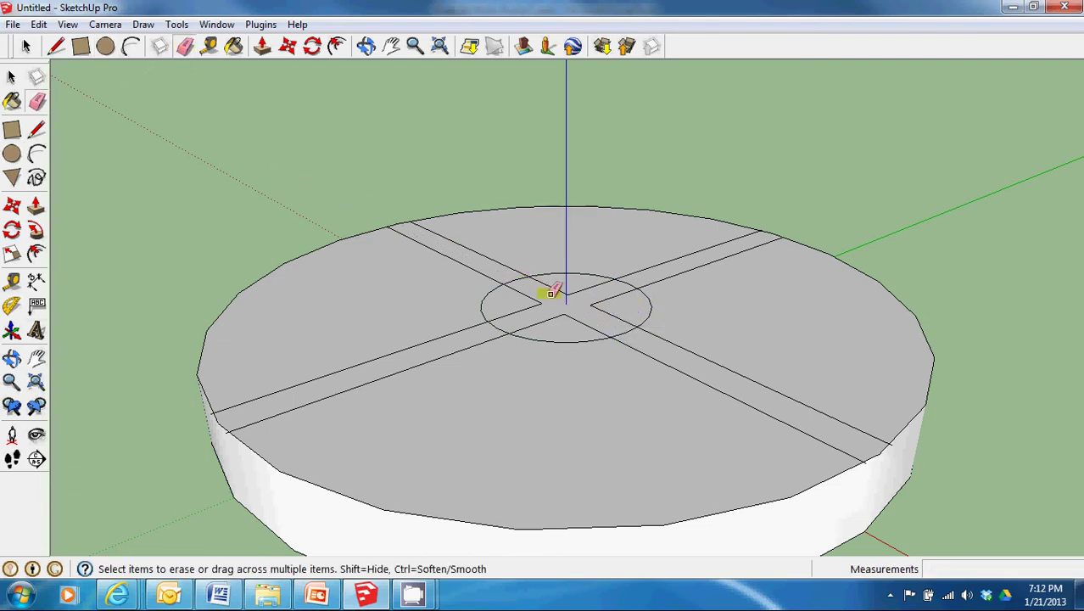
{"action": "mouse_move", "coordinate": [567, 293]}
{"action": "left_mouse_down"}
{"action": "mouse_move", "coordinate": [547, 297]}
{"action": "mouse_move", "coordinate": [580, 303]}
{"action": "mouse_move", "coordinate": [564, 307]}
{"action": "left_mouse_up"}
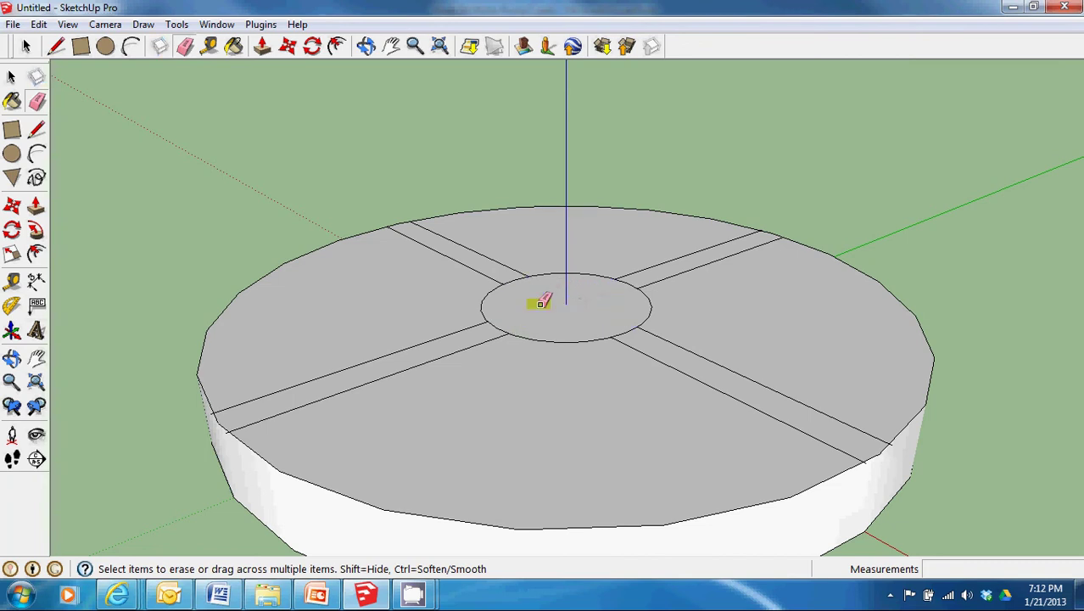
{"action": "mouse_move", "coordinate": [509, 329]}
{"action": "left_mouse_down"}
{"action": "mouse_move", "coordinate": [663, 314]}
{"action": "mouse_move", "coordinate": [607, 275]}
{"action": "left_mouse_up"}
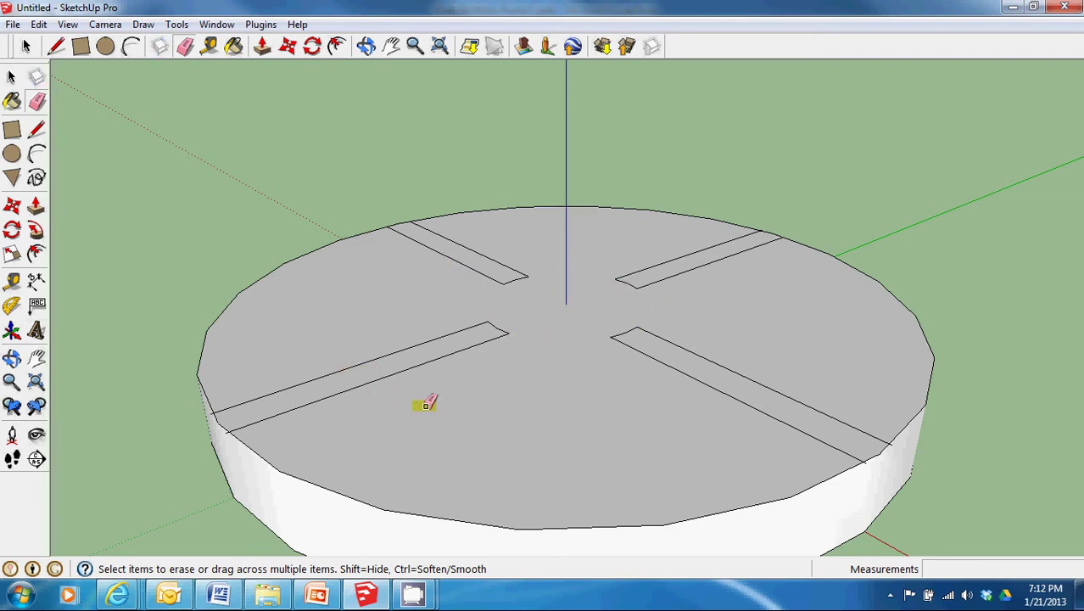
Step: Zoom and orbit around the disc rim to inspect the strip edges, then zoom out
{"action": "scroll", "coordinate": [92, 396], "scroll_direction": "up", "scroll_amount": 2}
{"action": "scroll", "coordinate": [165, 421], "scroll_direction": "up", "scroll_amount": 3}
{"action": "scroll", "coordinate": [204, 424], "scroll_direction": "up", "scroll_amount": 3}
{"action": "scroll", "coordinate": [204, 424], "scroll_direction": "up", "scroll_amount": 2}
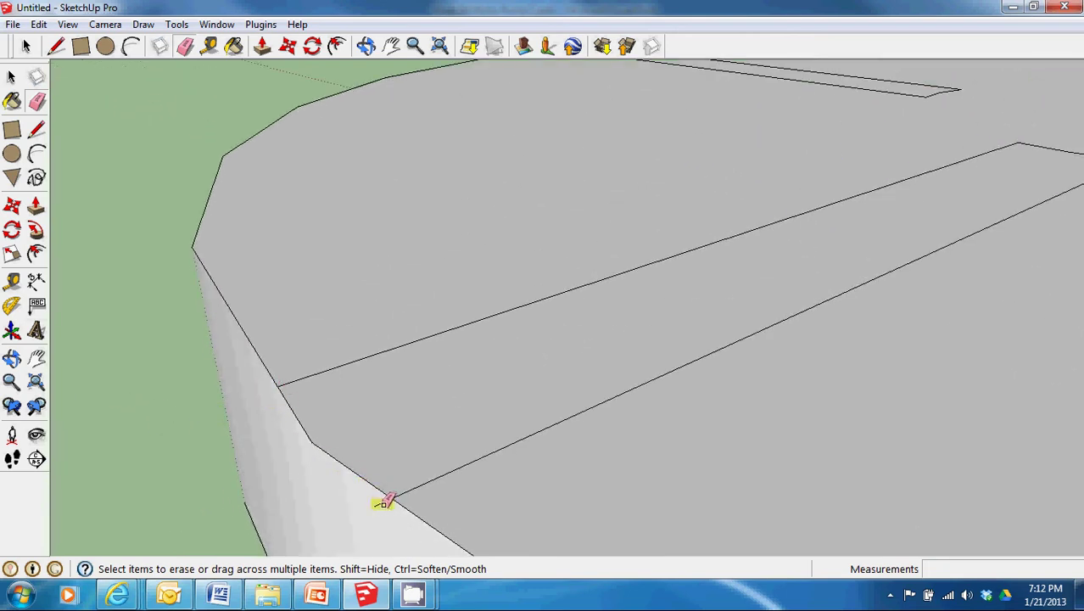
{"action": "scroll", "coordinate": [383, 503], "scroll_direction": "down", "scroll_amount": 2}
{"action": "scroll", "coordinate": [378, 491], "scroll_direction": "down", "scroll_amount": 2}
{"action": "scroll", "coordinate": [473, 122], "scroll_direction": "up", "scroll_amount": 3}
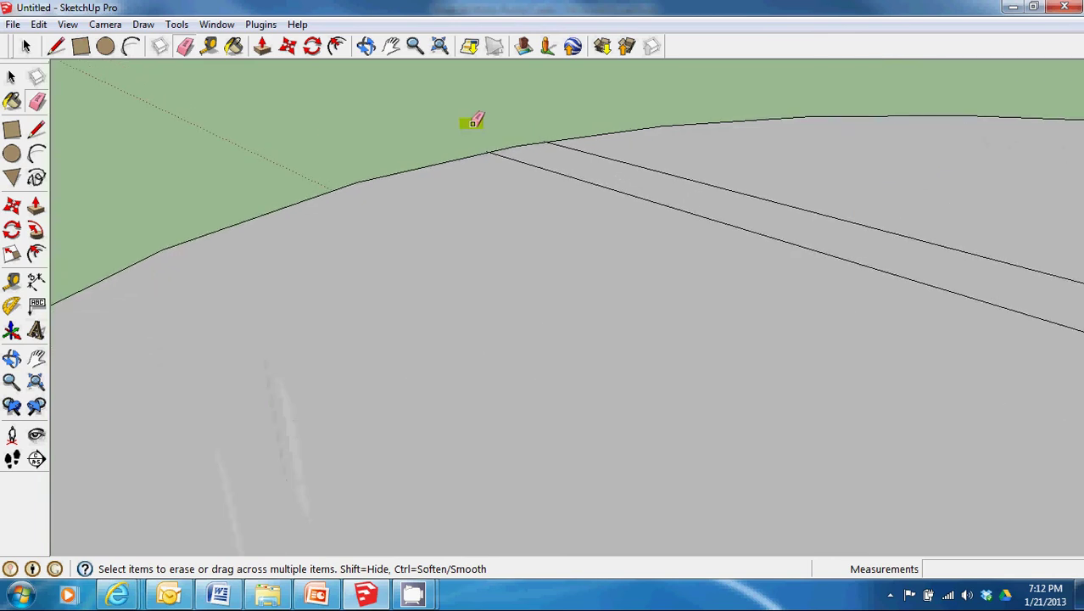
{"action": "scroll", "coordinate": [501, 154], "scroll_direction": "up", "scroll_amount": 2}
{"action": "mouse_move", "coordinate": [484, 160]}
{"action": "middle_mouse_down"}
{"action": "mouse_move", "coordinate": [576, 310]}
{"action": "mouse_move", "coordinate": [466, 215]}
{"action": "middle_mouse_up"}
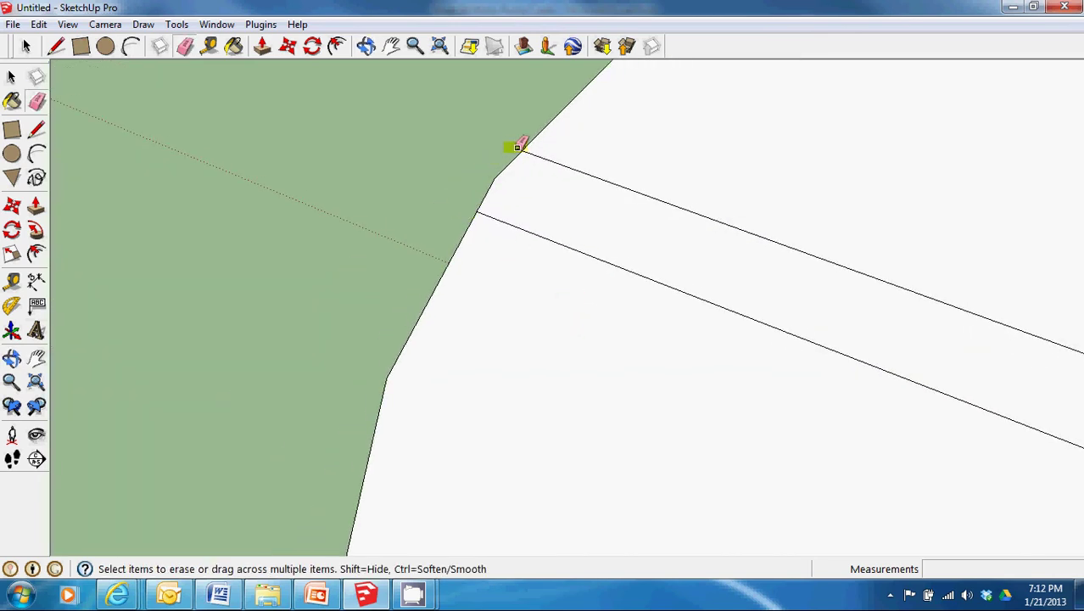
{"action": "scroll", "coordinate": [390, 174], "scroll_direction": "down", "scroll_amount": 1}
{"action": "scroll", "coordinate": [600, 122], "scroll_direction": "down", "scroll_amount": 3}
{"action": "scroll", "coordinate": [780, 97], "scroll_direction": "up", "scroll_amount": 3}
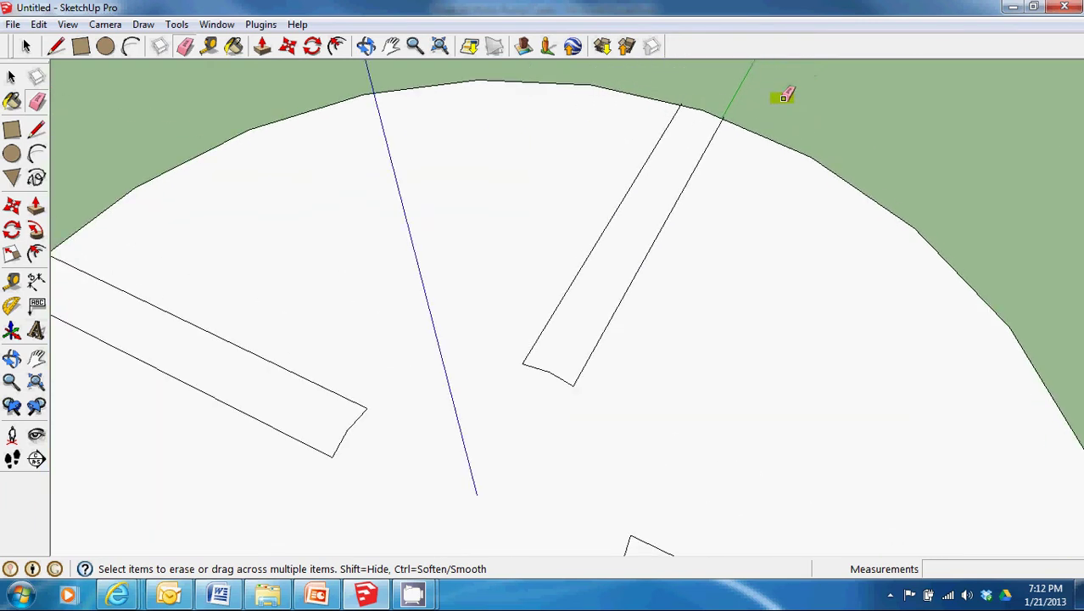
{"action": "scroll", "coordinate": [694, 125], "scroll_direction": "up", "scroll_amount": 2}
{"action": "scroll", "coordinate": [694, 126], "scroll_direction": "up", "scroll_amount": 2}
{"action": "scroll", "coordinate": [745, 145], "scroll_direction": "down", "scroll_amount": 2}
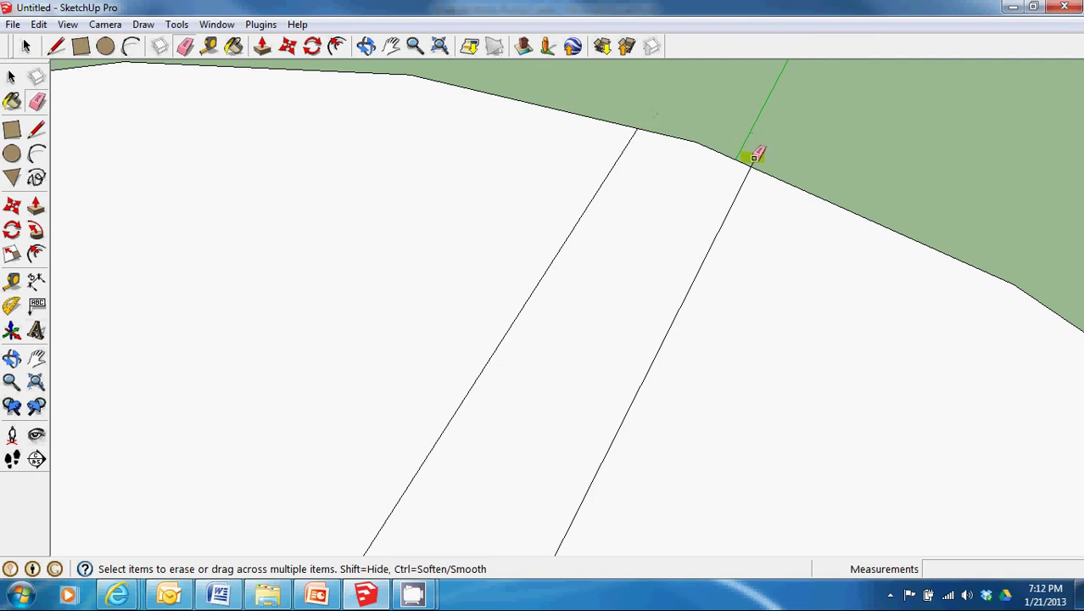
{"action": "scroll", "coordinate": [767, 166], "scroll_direction": "down", "scroll_amount": 2}
{"action": "scroll", "coordinate": [576, 153], "scroll_direction": "down", "scroll_amount": 2}
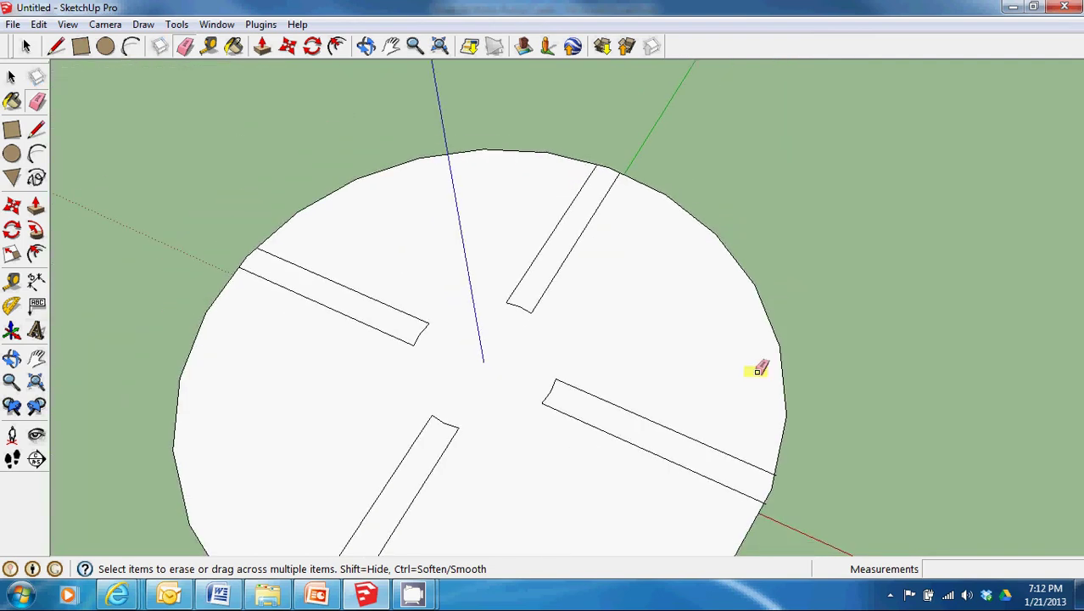
{"action": "scroll", "coordinate": [752, 368], "scroll_direction": "down", "scroll_amount": 1}
{"action": "scroll", "coordinate": [773, 460], "scroll_direction": "up", "scroll_amount": 4}
{"action": "scroll", "coordinate": [751, 463], "scroll_direction": "up", "scroll_amount": 1}
{"action": "scroll", "coordinate": [648, 138], "scroll_direction": "up", "scroll_amount": 1}
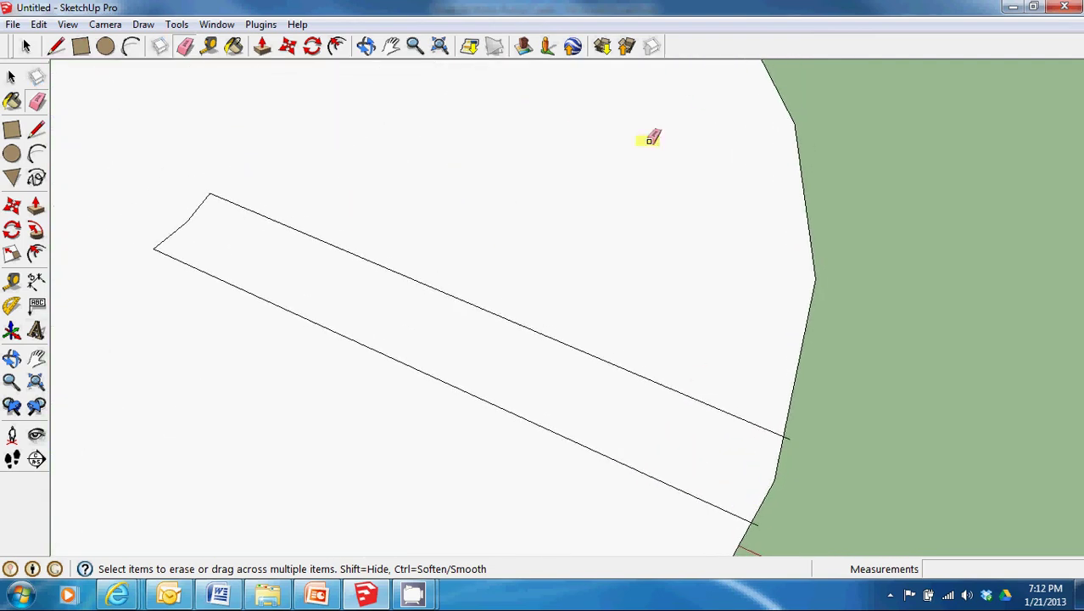
{"action": "scroll", "coordinate": [733, 413], "scroll_direction": "down", "scroll_amount": 2}
{"action": "scroll", "coordinate": [693, 257], "scroll_direction": "up", "scroll_amount": 3}
{"action": "scroll", "coordinate": [564, 80], "scroll_direction": "down", "scroll_amount": 2}
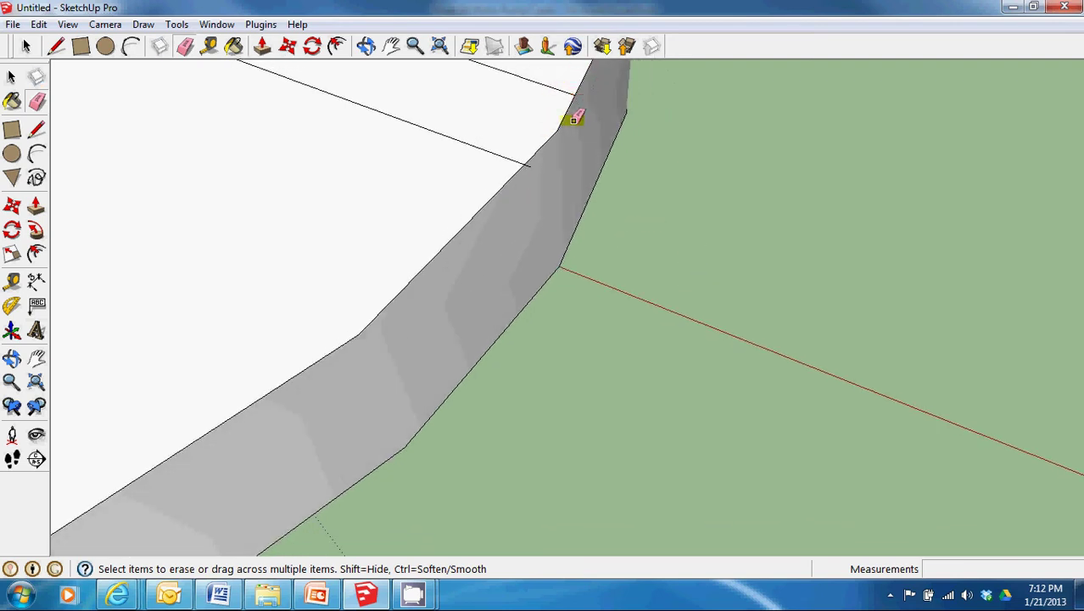
{"action": "scroll", "coordinate": [581, 165], "scroll_direction": "down", "scroll_amount": 4}
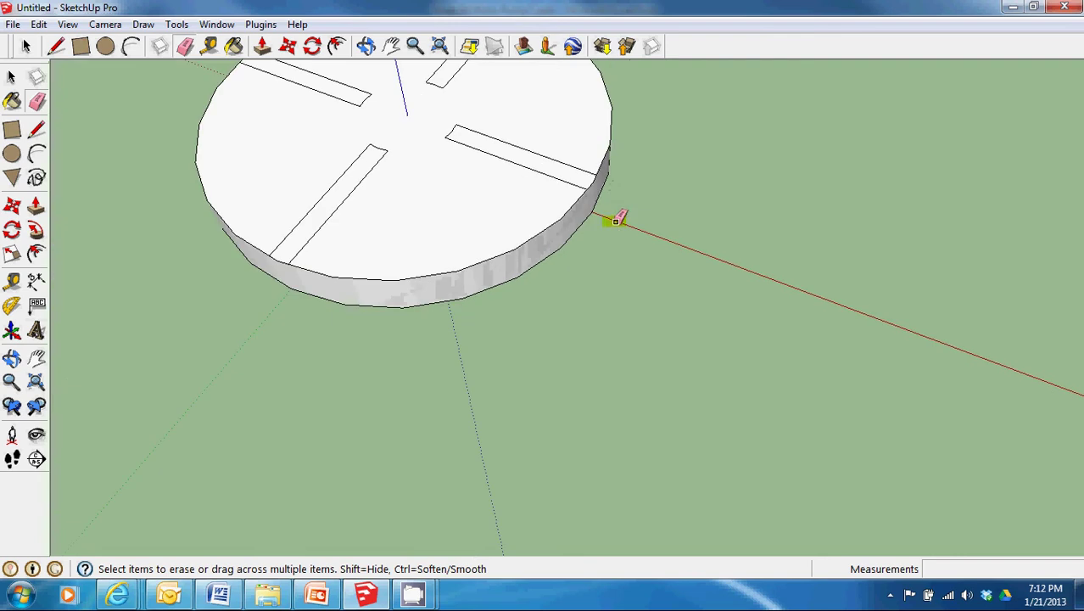
Step: Pull the first vane strip up into a 3 mm-tall wall
{"action": "middle_click_drag", "start_coordinate": [494, 209], "coordinate": [479, 102]}
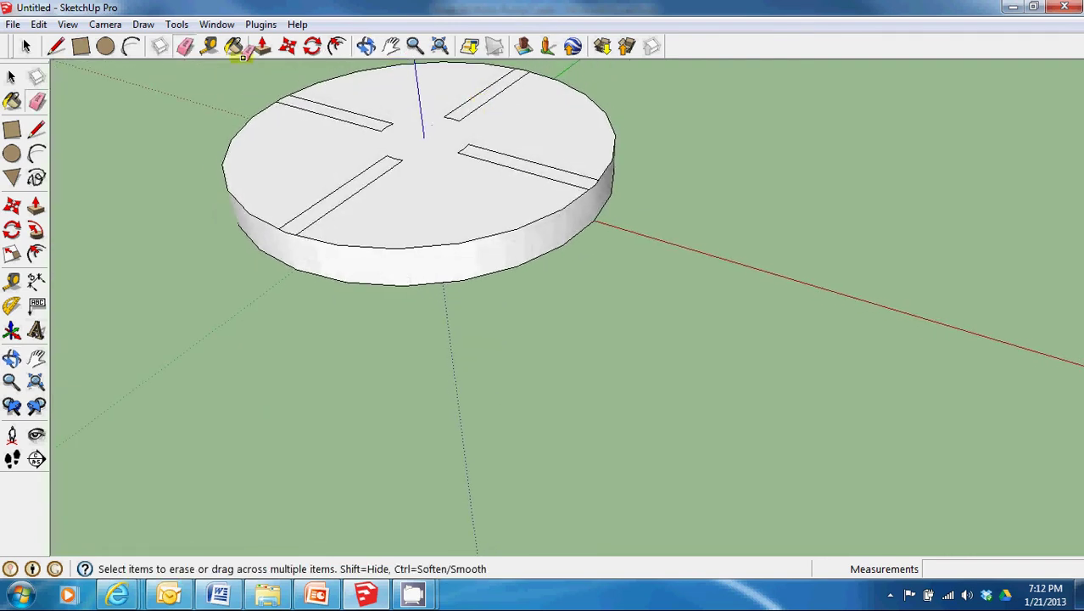
{"action": "left_click", "coordinate": [261, 48]}
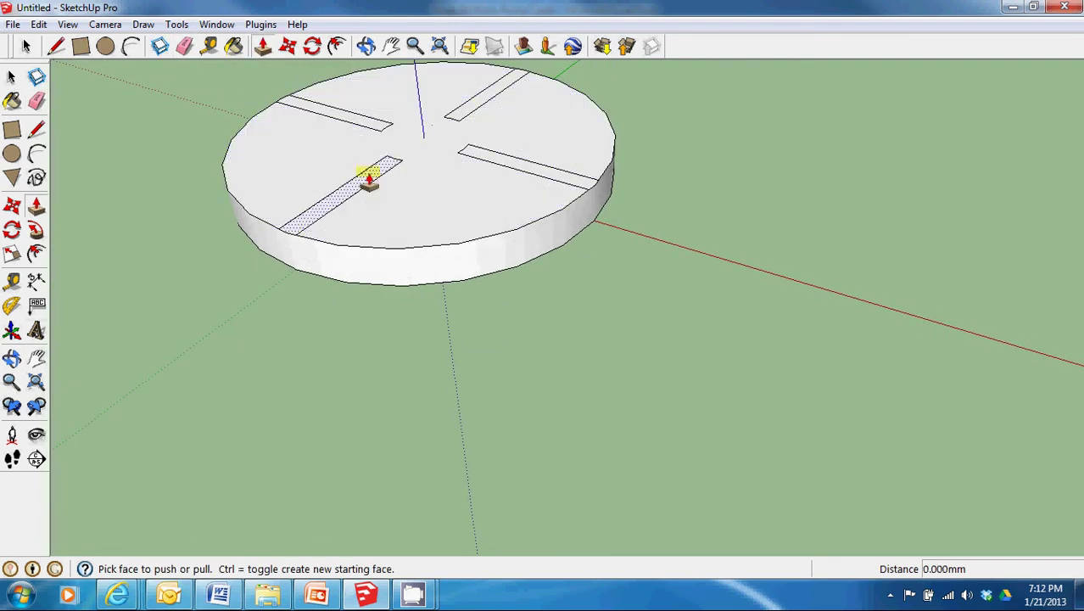
{"action": "left_click_drag", "start_coordinate": [369, 180], "coordinate": [359, 100]}
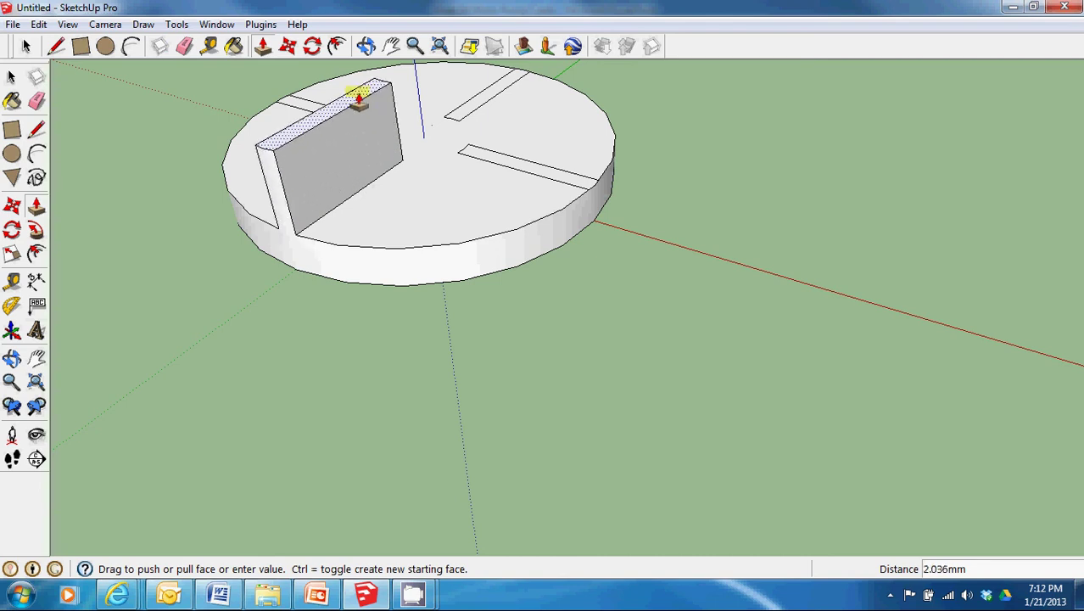
{"action": "type", "text": "3"}
{"action": "key", "text": "Return"}
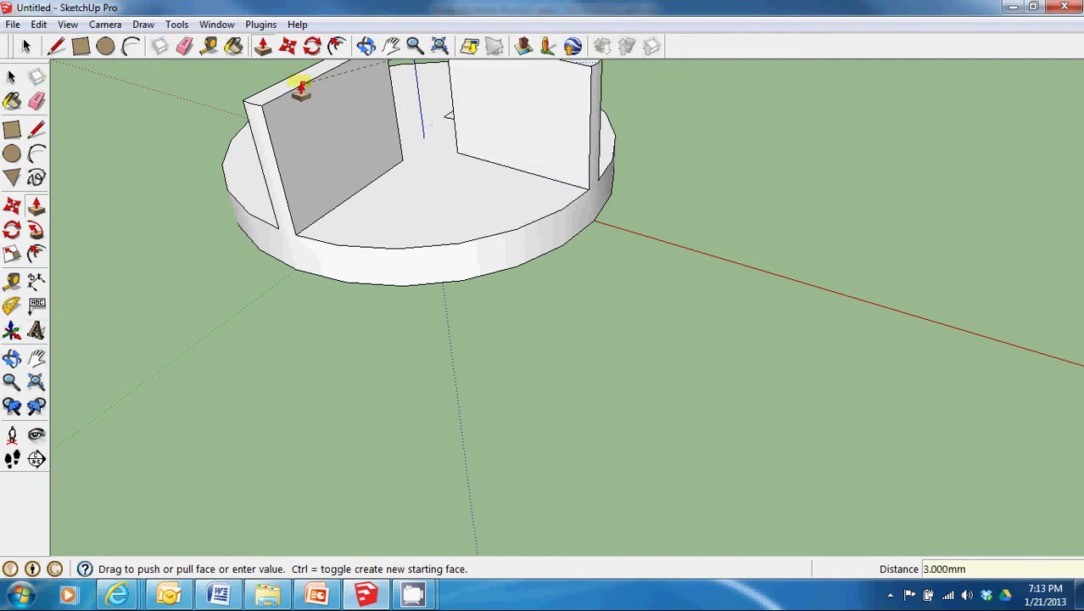
Step: Raise the remaining three strips to the same 3 mm height
{"action": "left_click_drag", "start_coordinate": [487, 161], "coordinate": [302, 91]}
{"action": "middle_click_drag", "start_coordinate": [230, 73], "coordinate": [374, 188]}
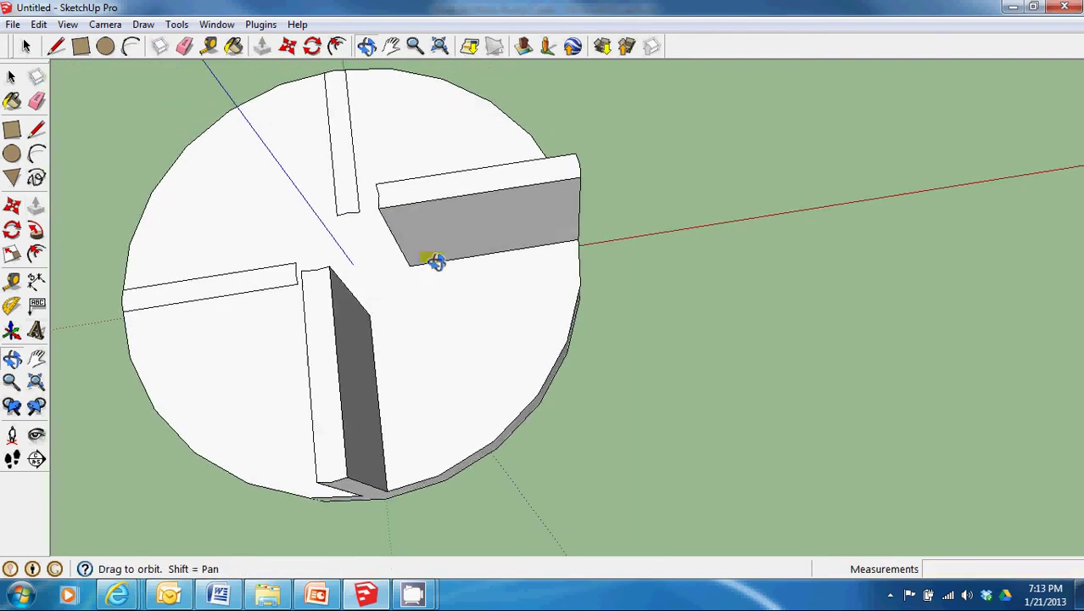
{"action": "left_click_drag", "start_coordinate": [373, 188], "coordinate": [392, 178]}
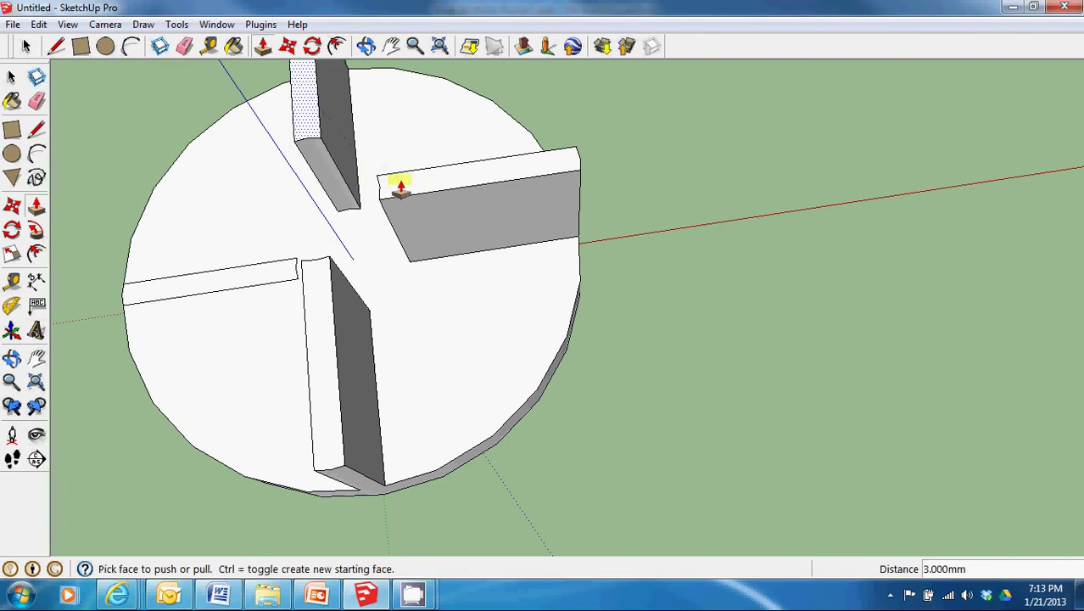
{"action": "left_click_drag", "start_coordinate": [270, 279], "coordinate": [307, 278]}
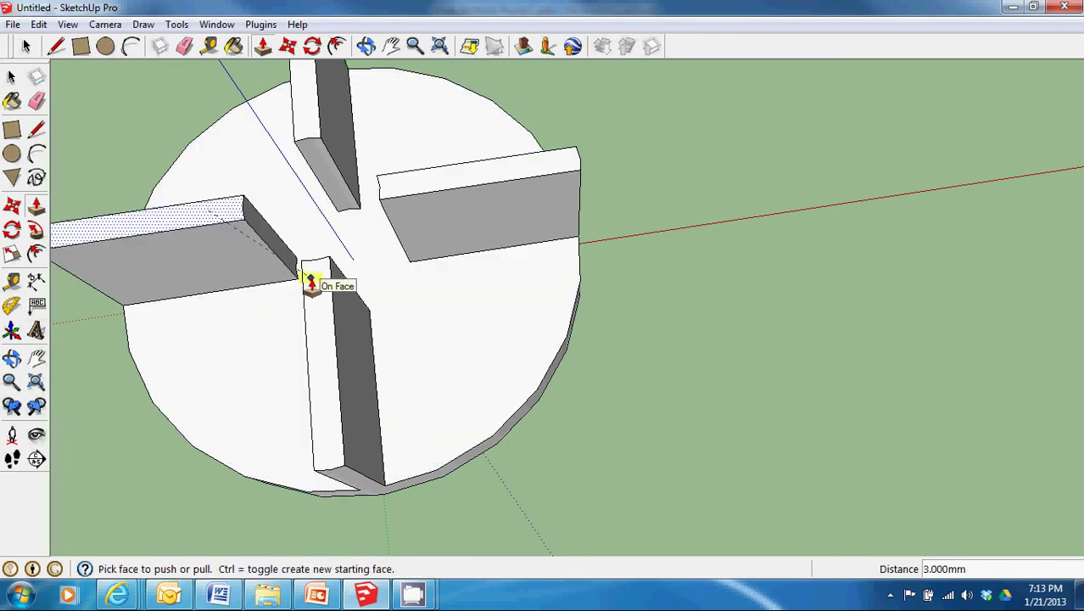
{"action": "middle_click_drag", "start_coordinate": [492, 337], "coordinate": [442, 145]}
{"action": "scroll", "coordinate": [573, 286], "scroll_direction": "down", "scroll_amount": 2}
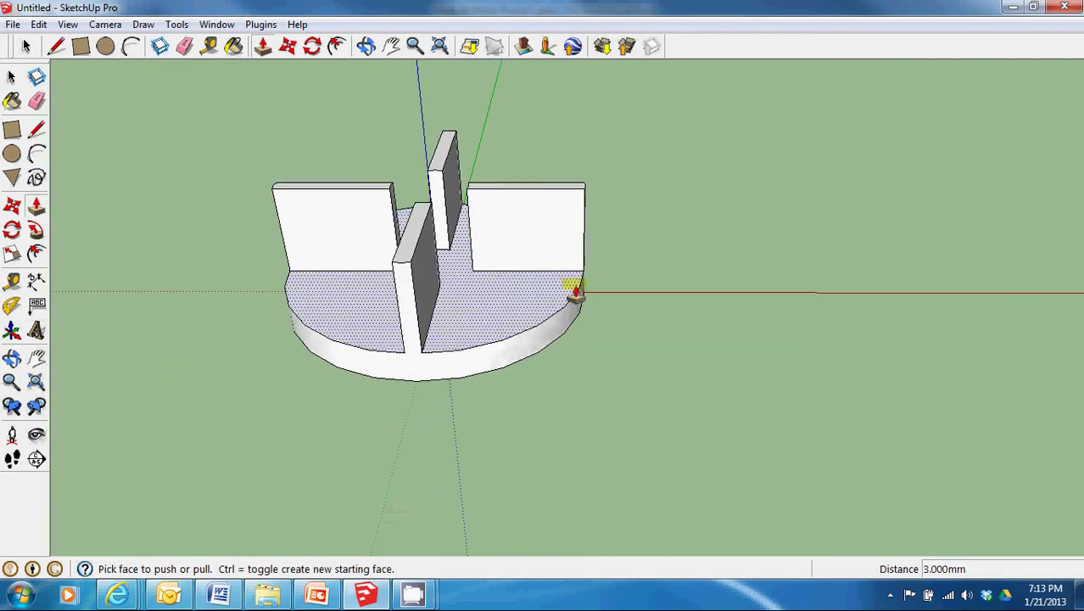
{"action": "mouse_move", "coordinate": [574, 286]}
{"action": "middle_mouse_down"}
{"action": "mouse_move", "coordinate": [662, 259]}
{"action": "mouse_move", "coordinate": [459, 275]}
{"action": "mouse_move", "coordinate": [522, 262]}
{"action": "middle_mouse_up"}
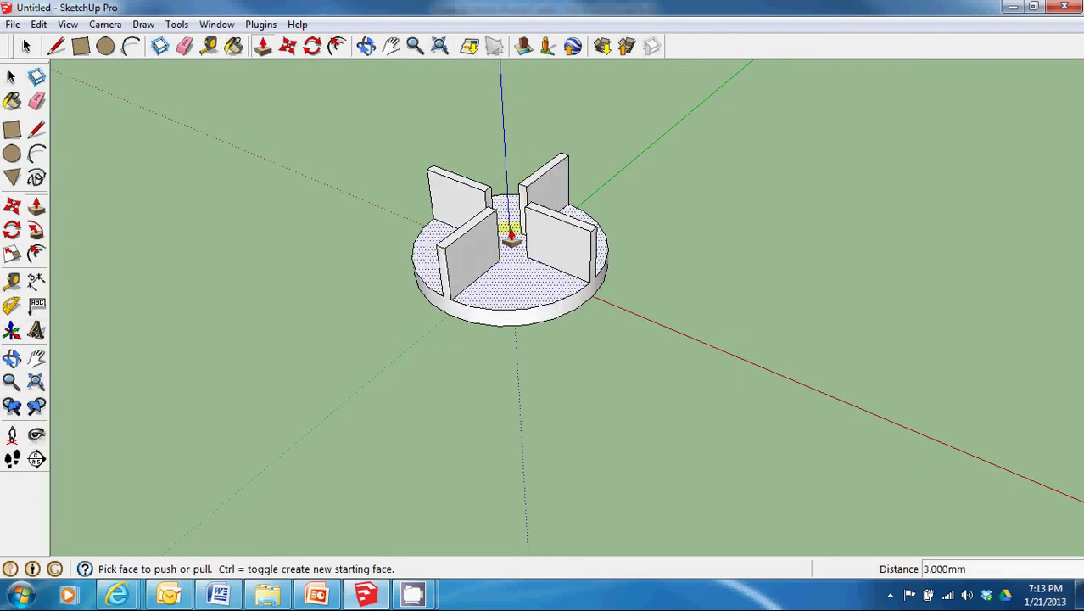
Step: Under the disc, push/pull a small centred circle about 0.2 mm
{"action": "middle_click_drag", "start_coordinate": [562, 341], "coordinate": [545, 92]}
{"action": "middle_click_drag", "start_coordinate": [518, 315], "coordinate": [516, 285]}
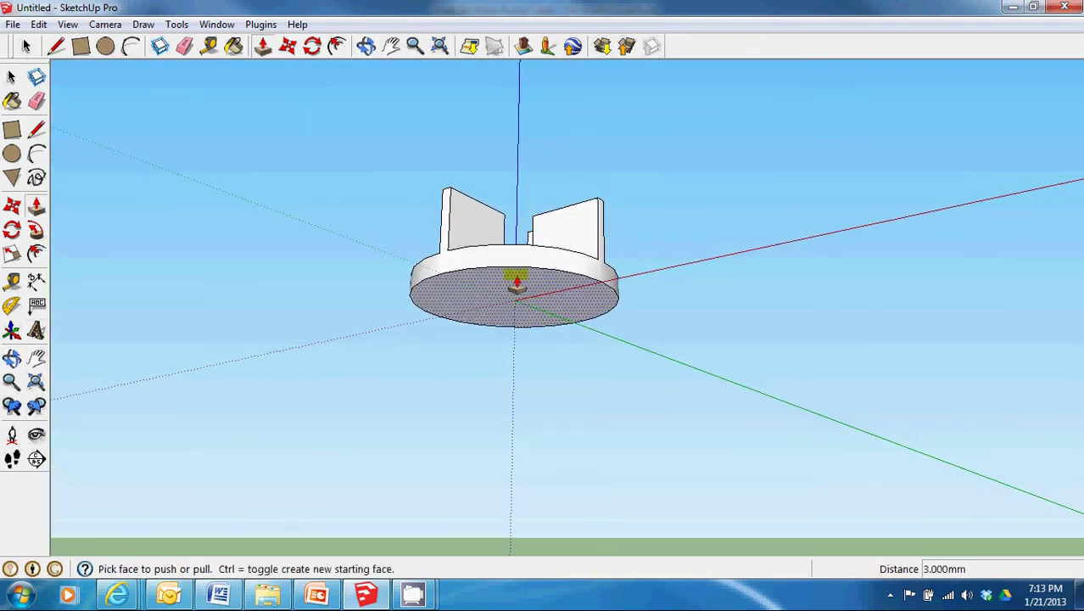
{"action": "left_click", "coordinate": [105, 45]}
{"action": "scroll", "coordinate": [555, 295], "scroll_direction": "up", "scroll_amount": 2}
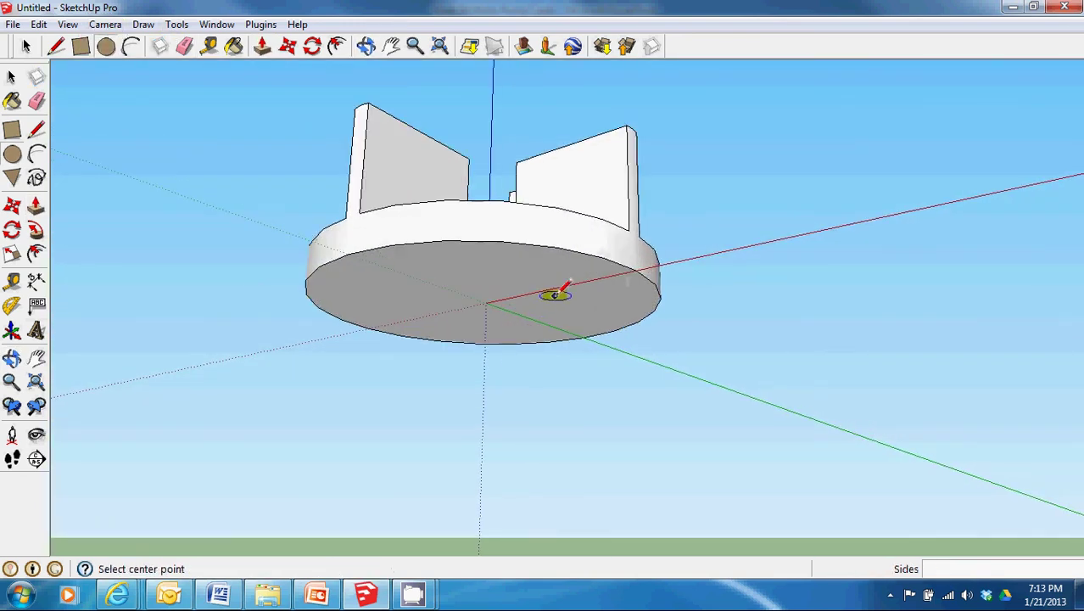
{"action": "scroll", "coordinate": [556, 294], "scroll_direction": "up", "scroll_amount": 2}
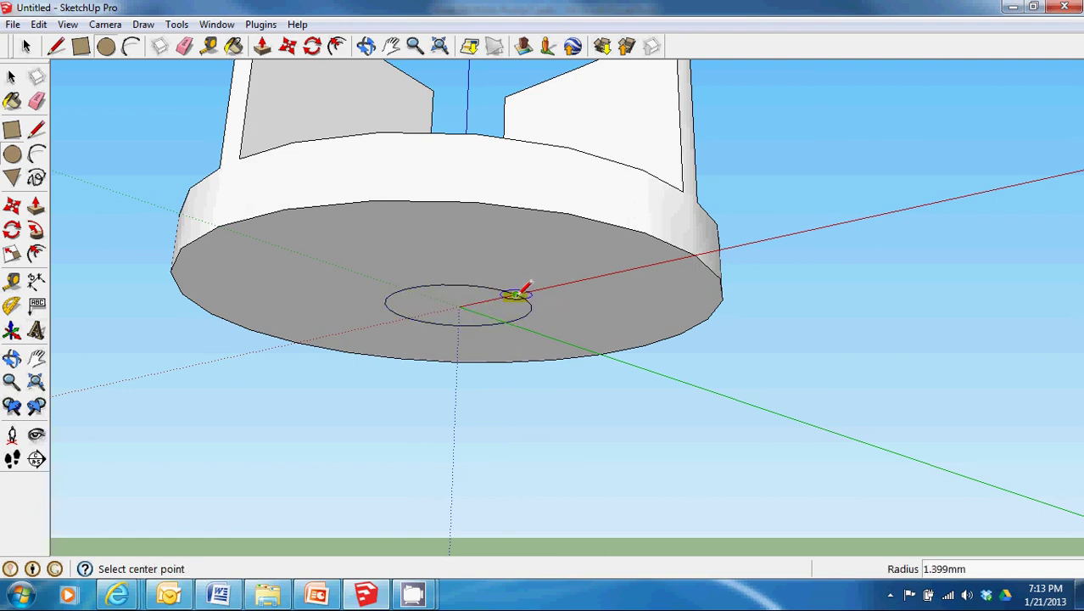
{"action": "left_click", "coordinate": [262, 46]}
{"action": "left_click", "coordinate": [459, 301]}
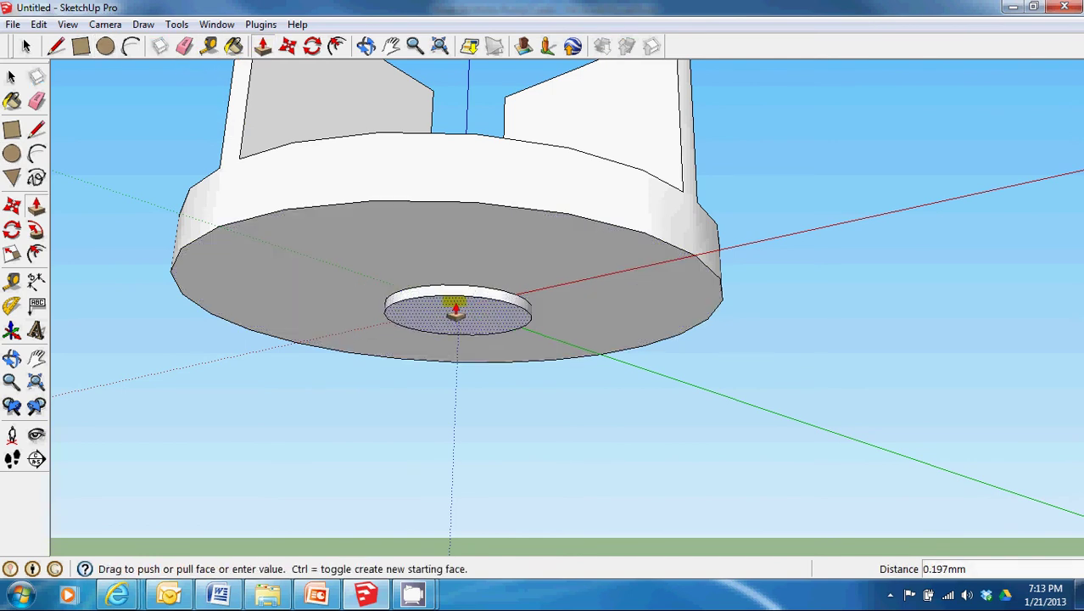
{"action": "left_click", "coordinate": [456, 312]}
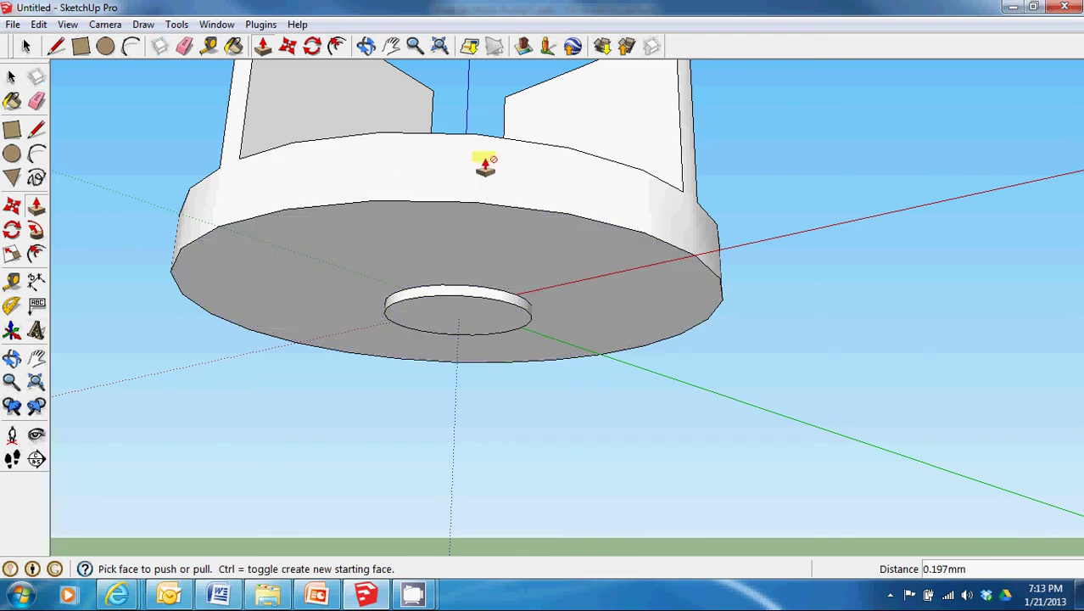
{"action": "middle_click_drag", "start_coordinate": [478, 136], "coordinate": [453, 307]}
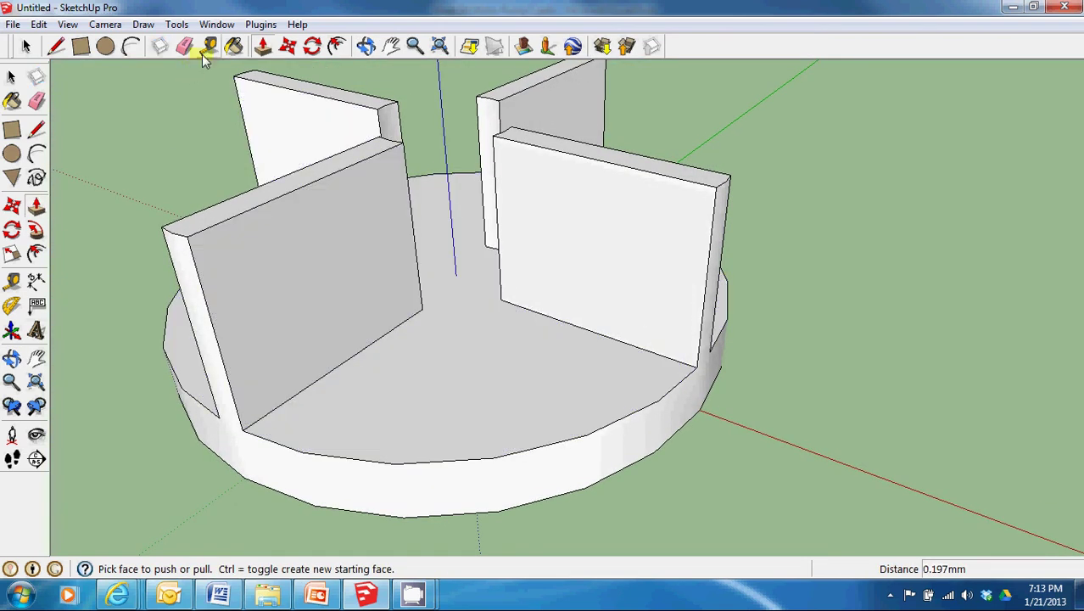
Step: Draw a 0.5 mm-radius circle at the top centre and push it through disc and riser
{"action": "left_click", "coordinate": [105, 49]}
{"action": "type", "text": ".5"}
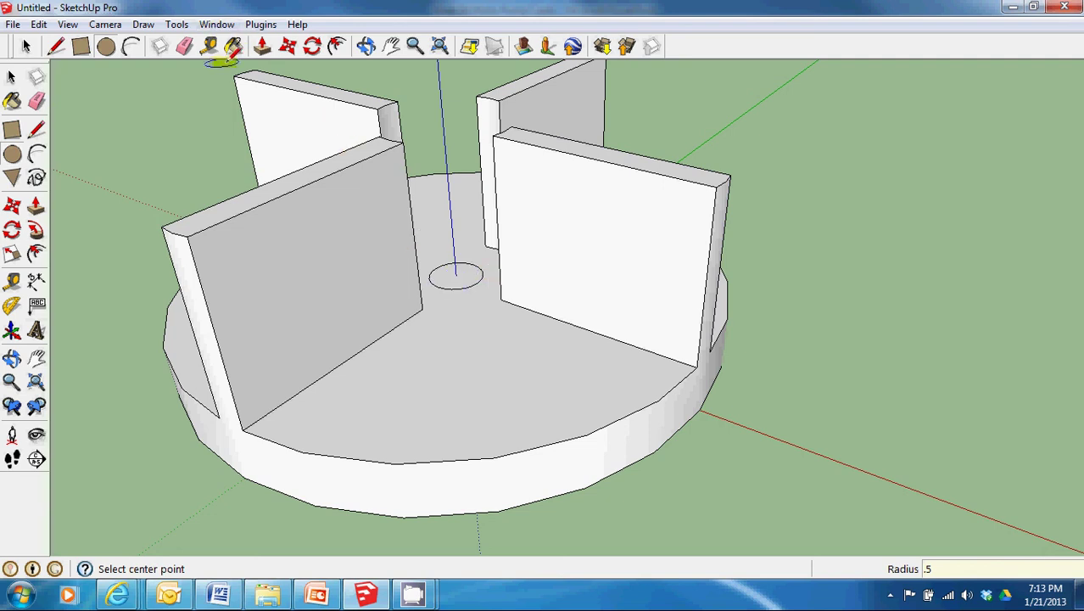
{"action": "left_click", "coordinate": [261, 47]}
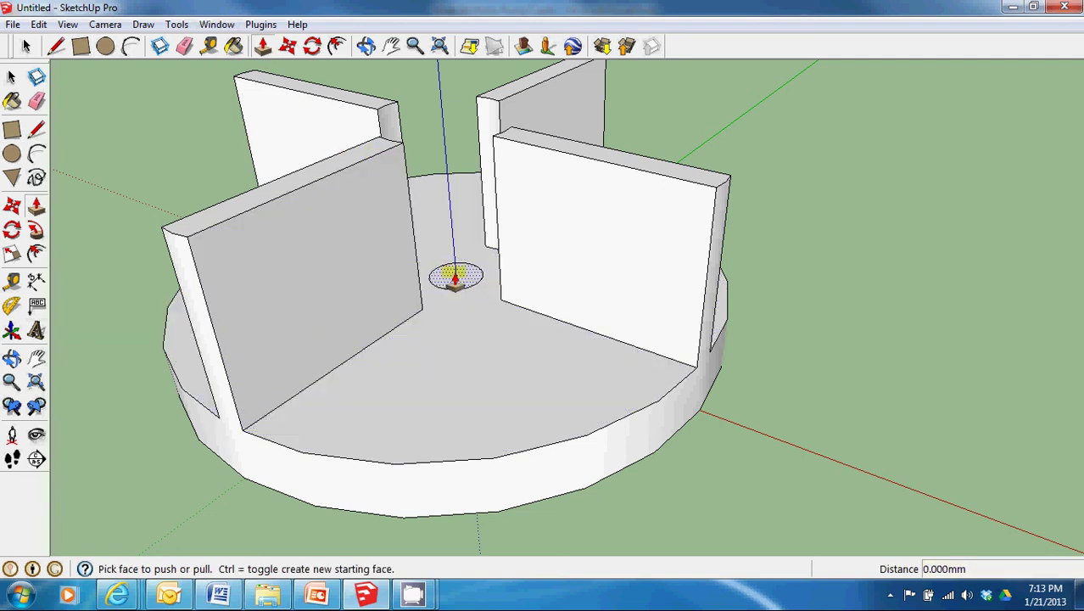
{"action": "left_click_drag", "start_coordinate": [456, 278], "coordinate": [493, 268]}
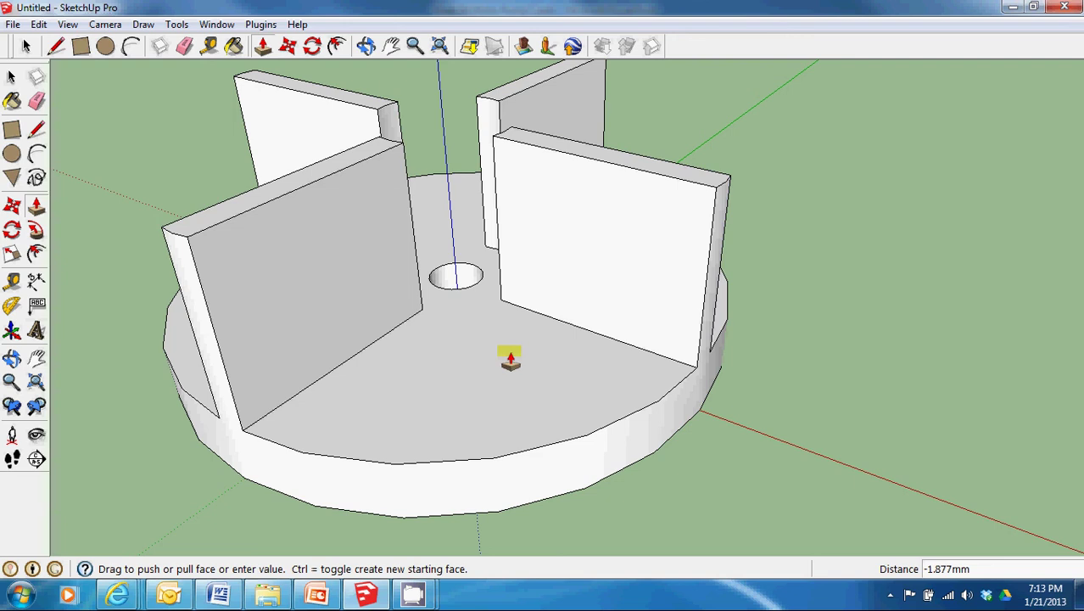
{"action": "middle_click_drag", "start_coordinate": [510, 359], "coordinate": [491, 111]}
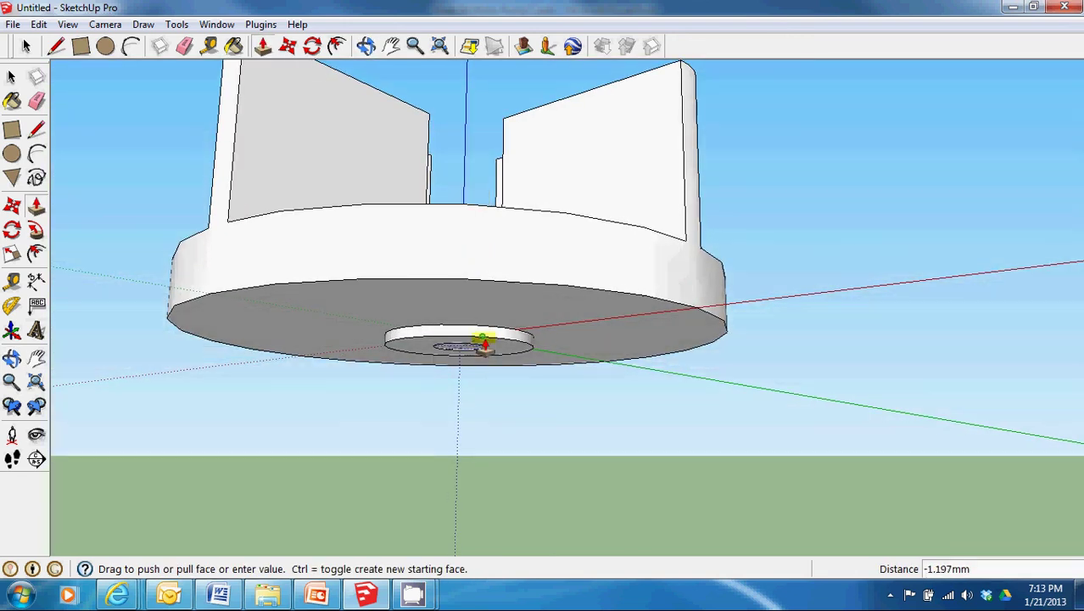
{"action": "left_click", "coordinate": [482, 340]}
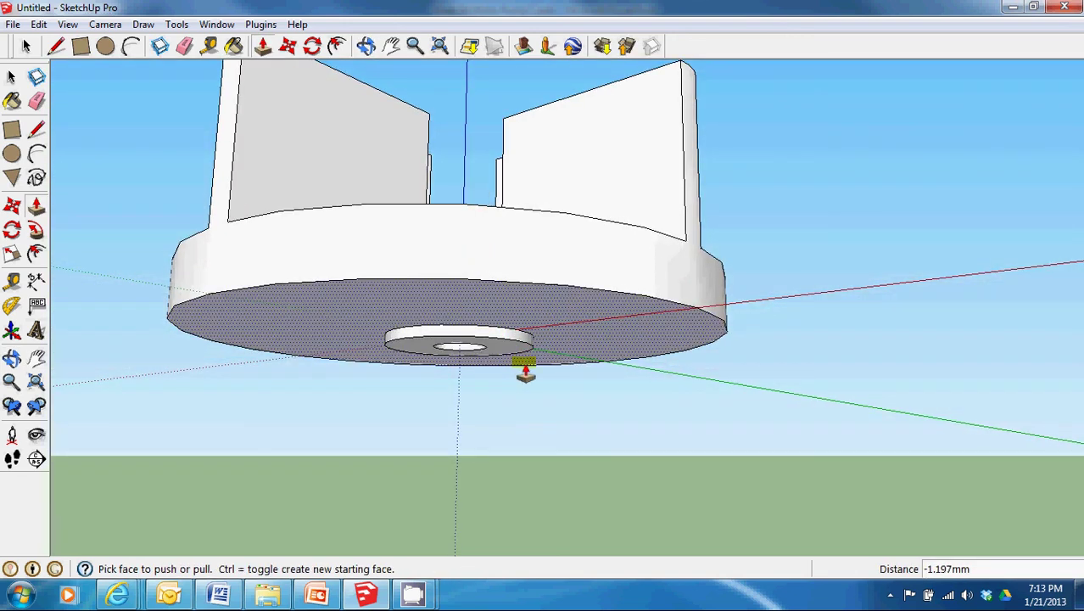
{"action": "mouse_move", "coordinate": [527, 368]}
{"action": "middle_mouse_down"}
{"action": "mouse_move", "coordinate": [518, 246]}
{"action": "mouse_move", "coordinate": [542, 467]}
{"action": "middle_mouse_up"}
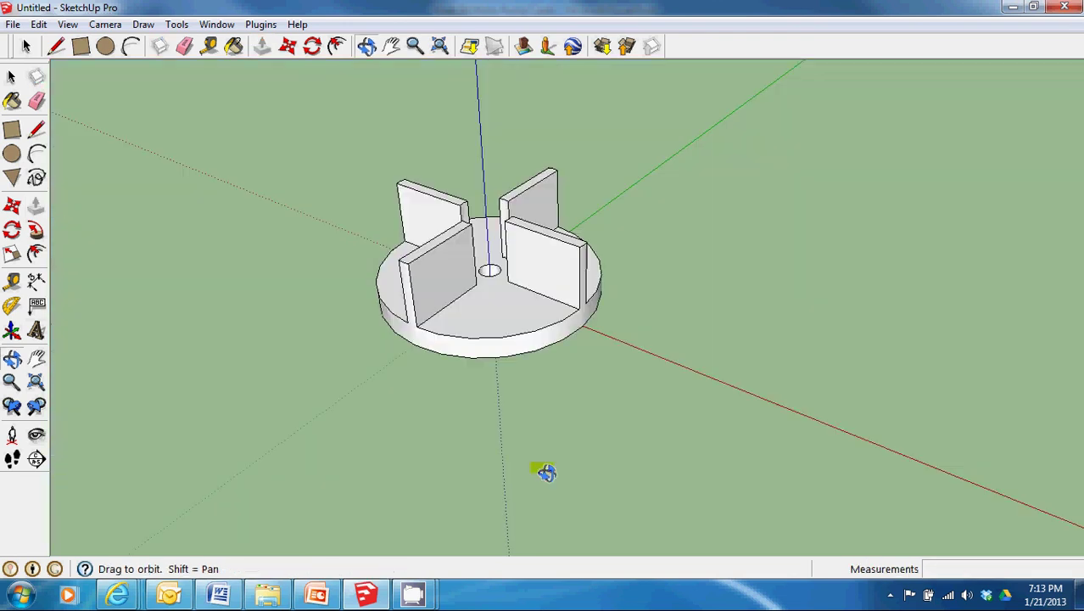
{"action": "middle_click_drag", "start_coordinate": [564, 117], "coordinate": [577, 377]}
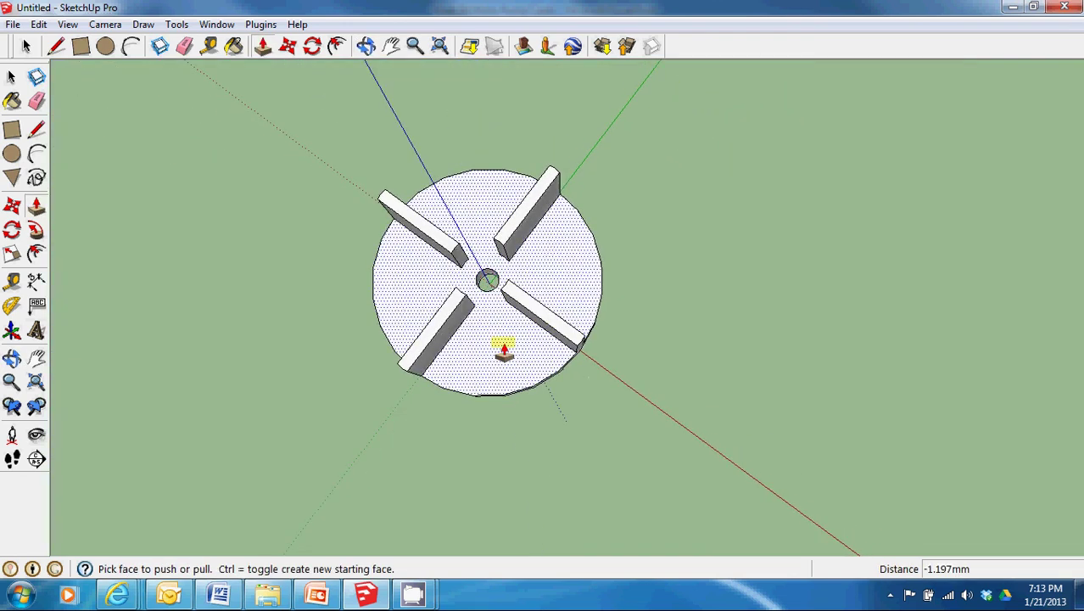
{"action": "middle_click_drag", "start_coordinate": [501, 351], "coordinate": [666, 92]}
{"action": "mouse_move", "coordinate": [599, 412]}
{"action": "middle_mouse_down"}
{"action": "mouse_move", "coordinate": [571, 412]}
{"action": "mouse_move", "coordinate": [774, 300]}
{"action": "mouse_move", "coordinate": [612, 399]}
{"action": "mouse_move", "coordinate": [435, 365]}
{"action": "mouse_move", "coordinate": [450, 356]}
{"action": "middle_mouse_up"}
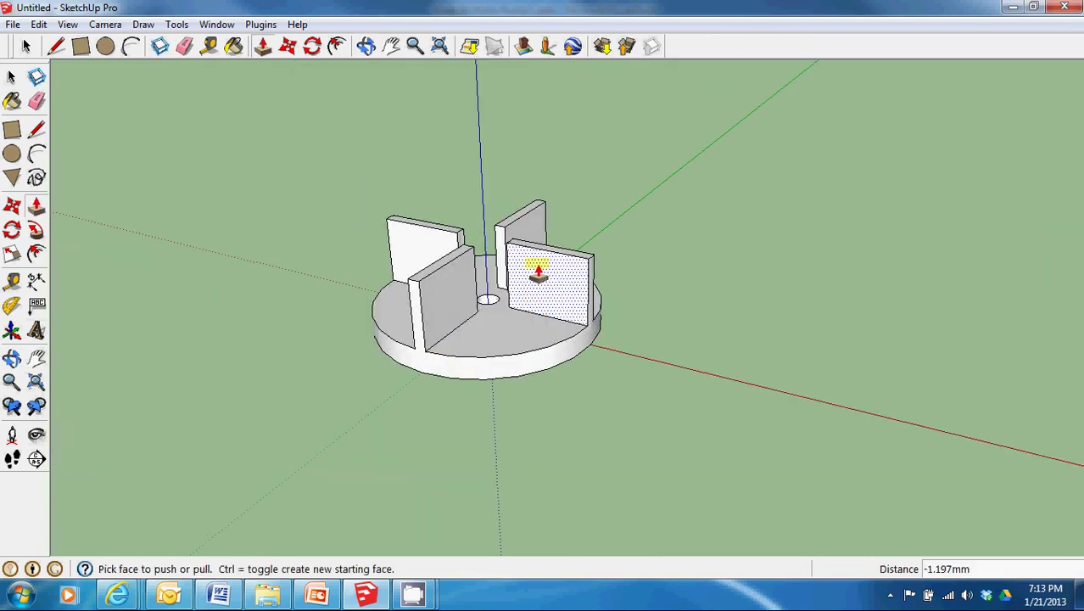
{"action": "mouse_move", "coordinate": [551, 240]}
{"action": "middle_mouse_down"}
{"action": "mouse_move", "coordinate": [528, 400]}
{"action": "mouse_move", "coordinate": [495, 437]}
{"action": "mouse_move", "coordinate": [522, 416]}
{"action": "middle_mouse_up"}
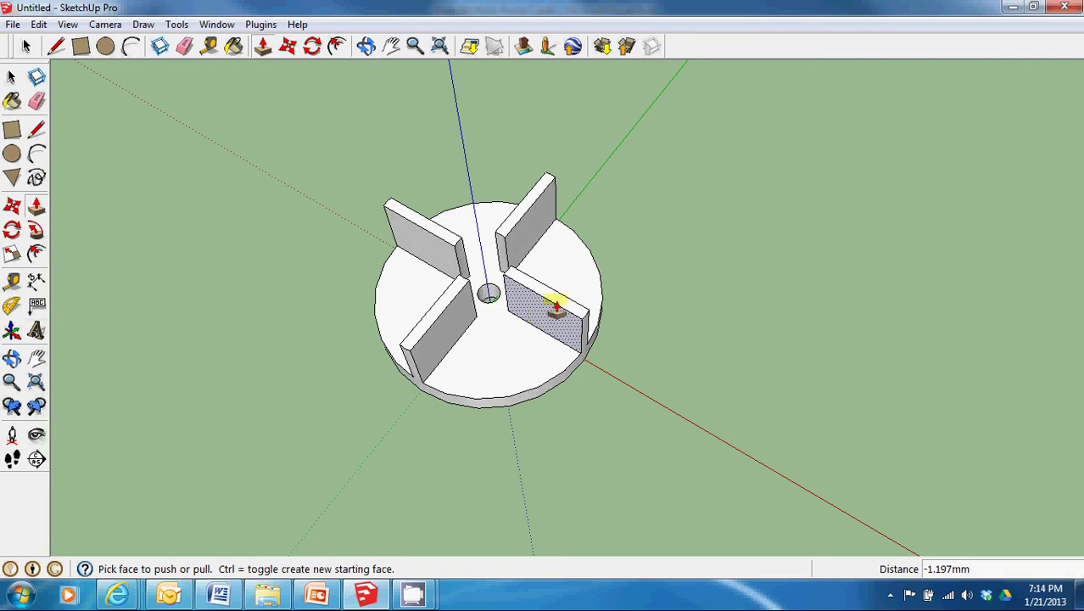
{"action": "mouse_move", "coordinate": [451, 322]}
{"action": "middle_mouse_down"}
{"action": "mouse_move", "coordinate": [494, 358]}
{"action": "mouse_move", "coordinate": [630, 274]}
{"action": "mouse_move", "coordinate": [617, 280]}
{"action": "middle_mouse_up"}
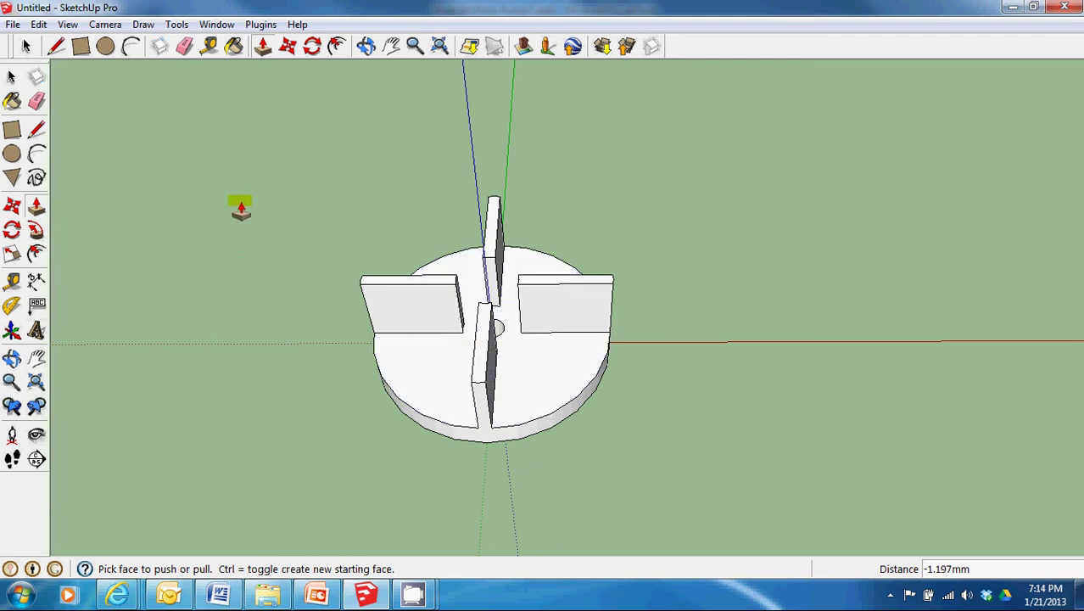
{"action": "mouse_move", "coordinate": [559, 320]}
{"action": "middle_mouse_down"}
{"action": "mouse_move", "coordinate": [547, 341]}
{"action": "mouse_move", "coordinate": [438, 317]}
{"action": "mouse_move", "coordinate": [442, 291]}
{"action": "middle_mouse_up"}
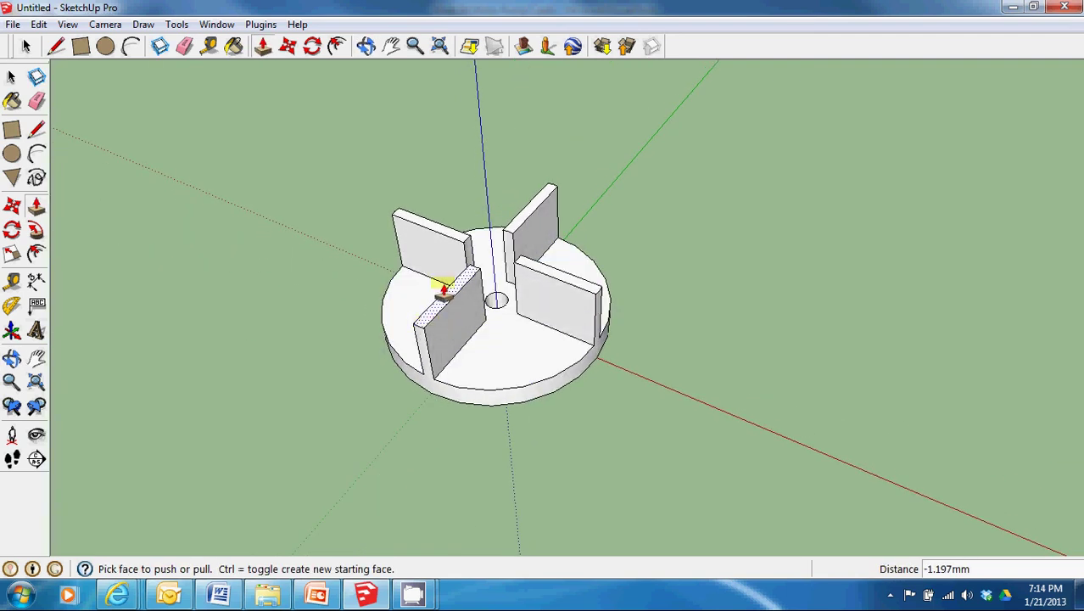